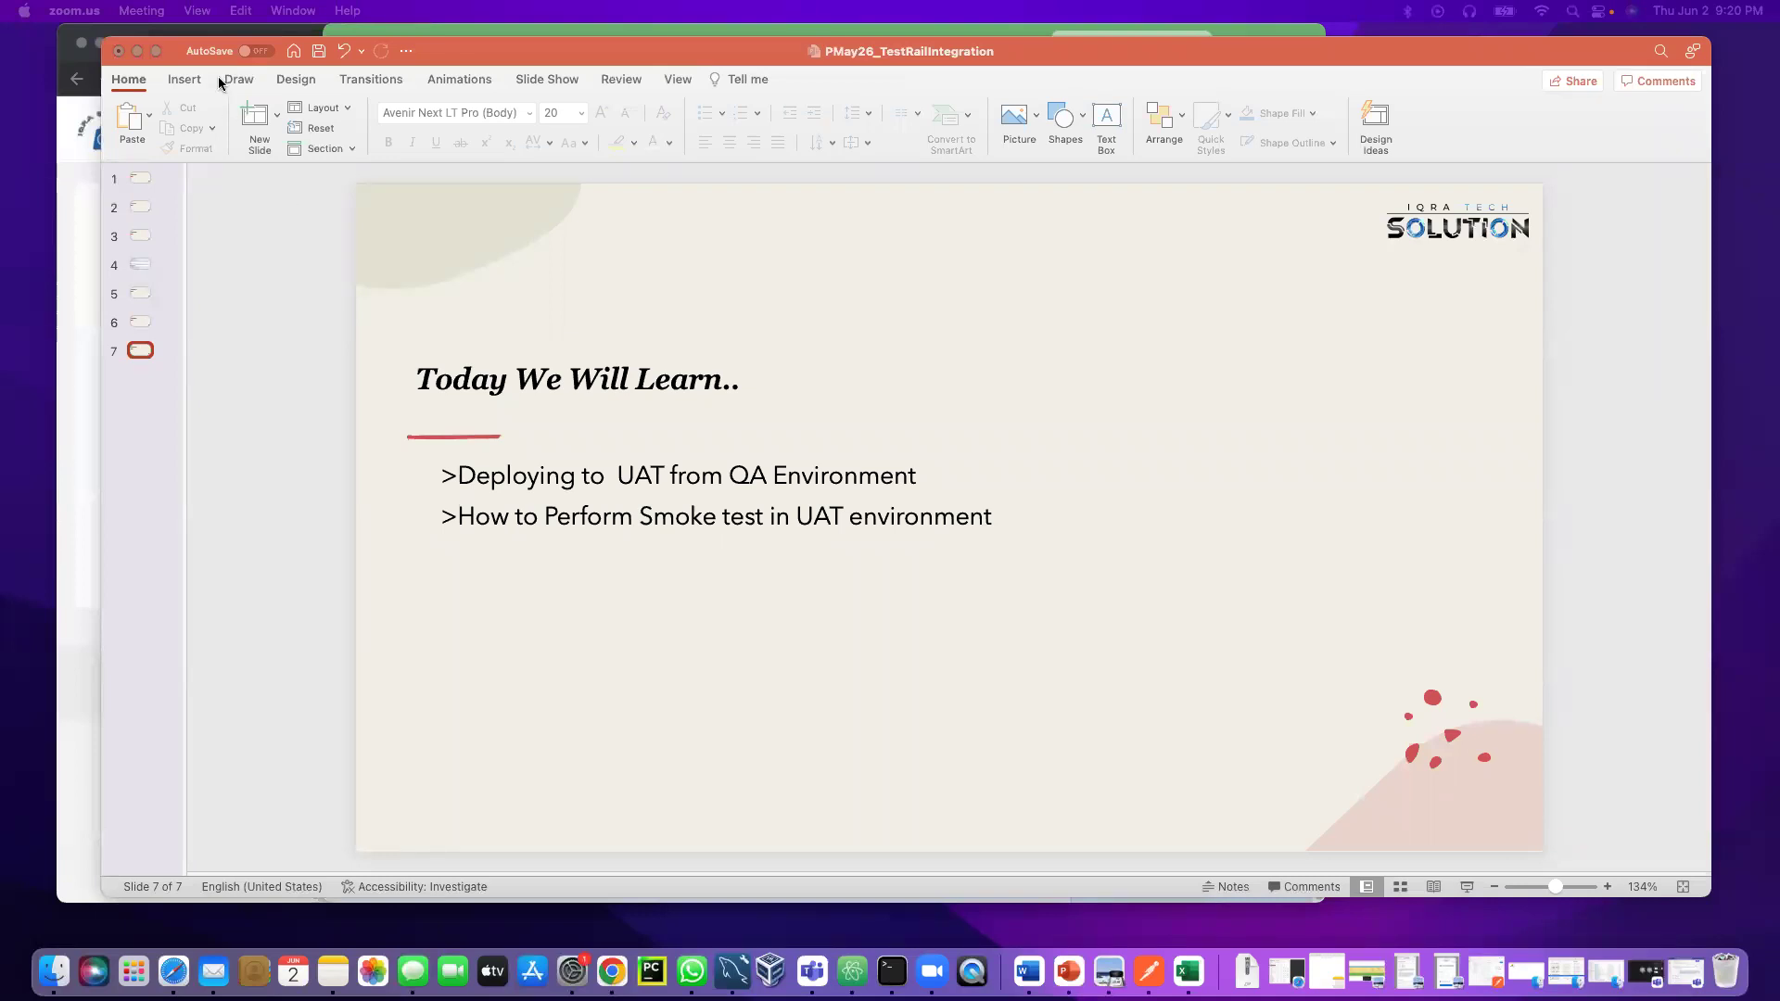
# - Bring Chrome's iqra shoping demo login page in front of the PowerPoint deck
pyautogui.click(174, 34)
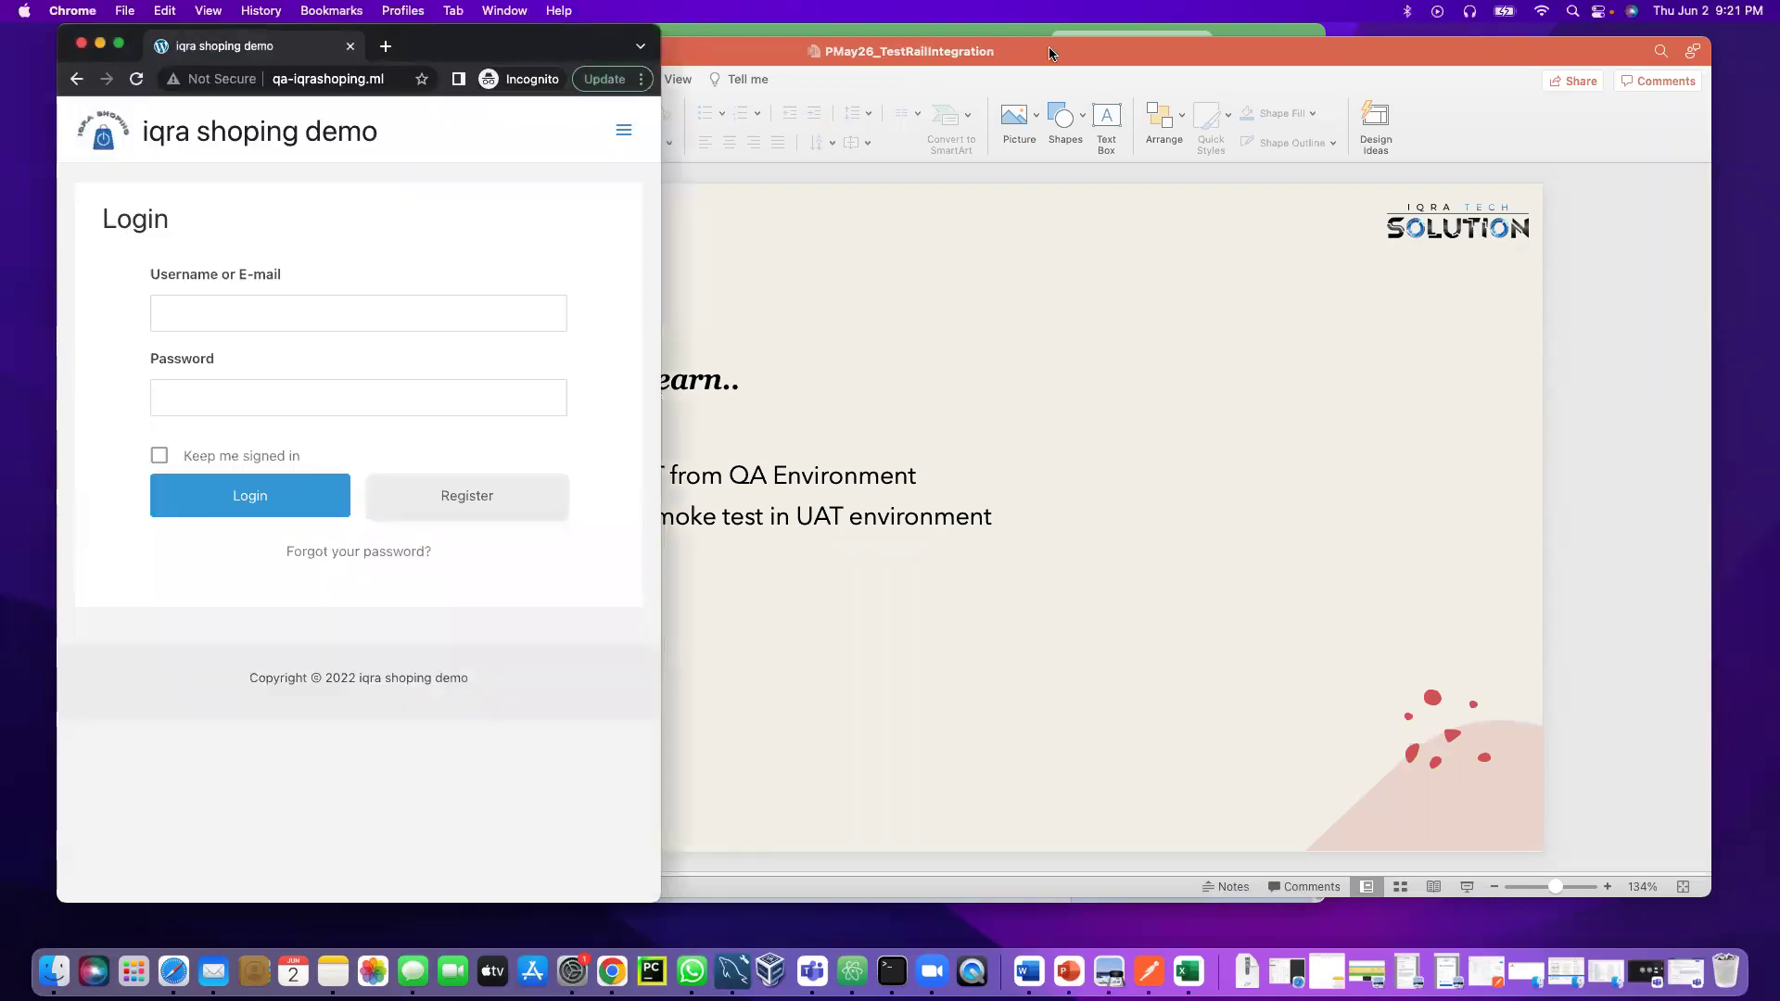
# - Minimize the PowerPoint deck and move the second Chrome window aside to reveal the QA login
pyautogui.click(1048, 51)
pyautogui.click(138, 51)
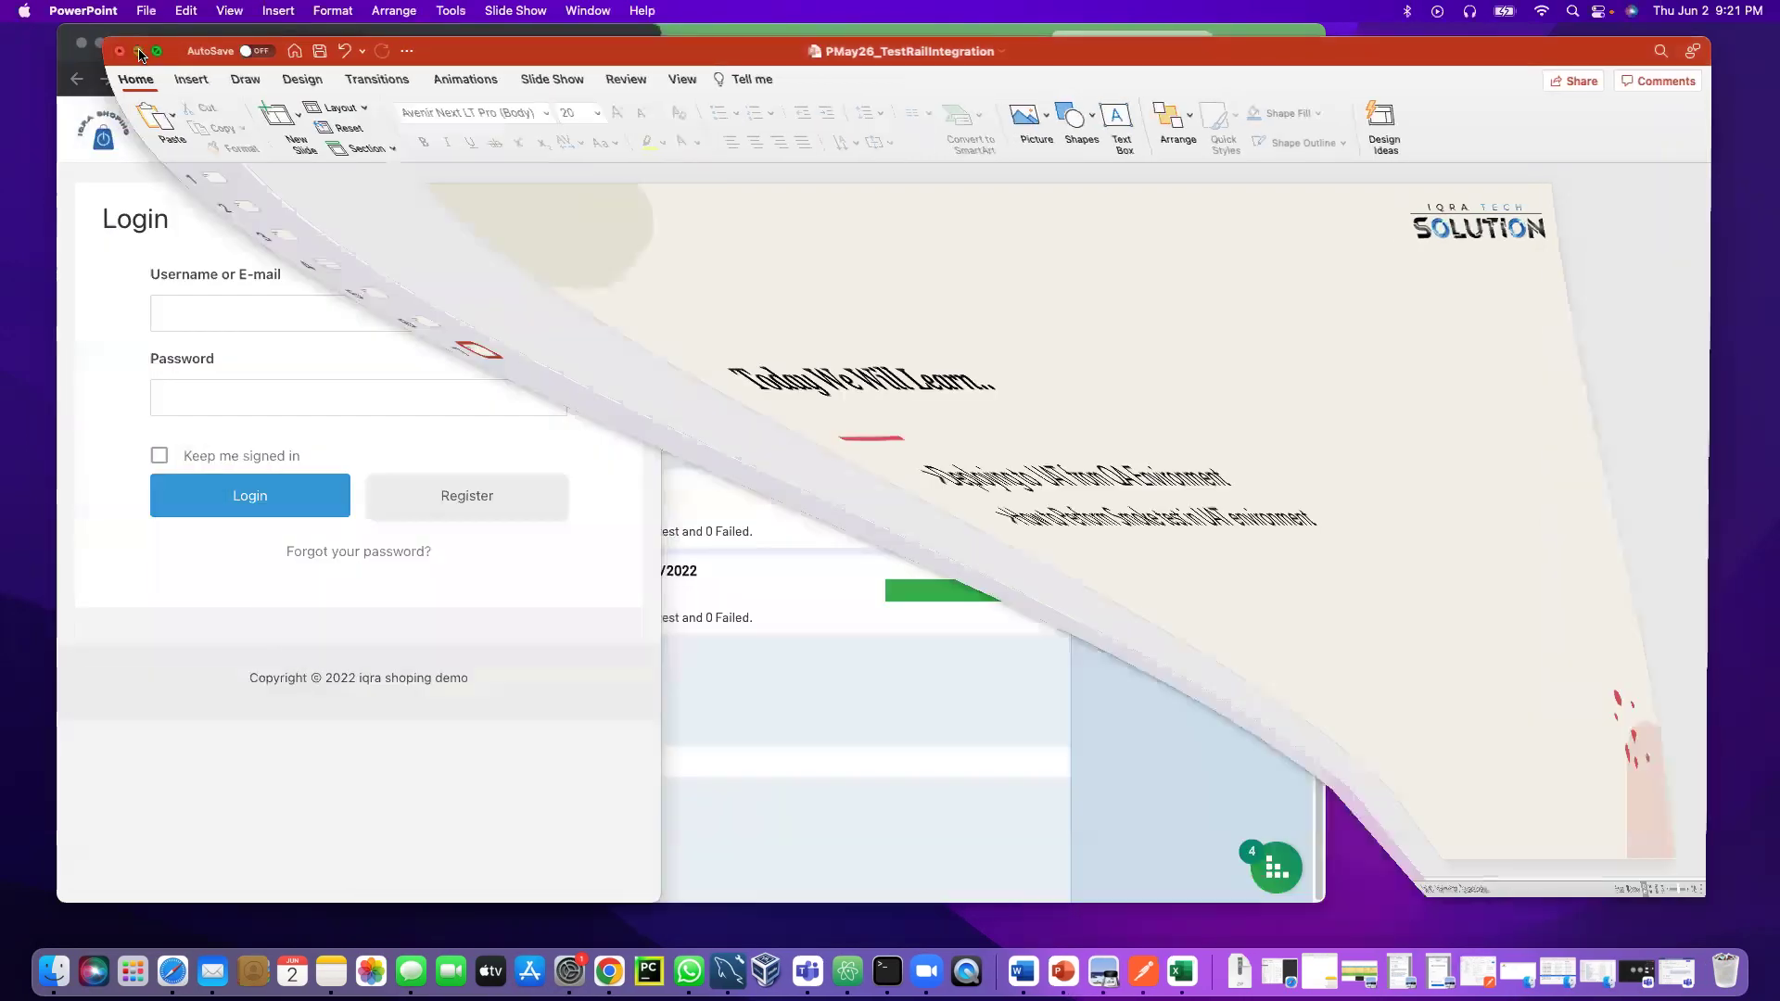
pyautogui.click(1175, 128)
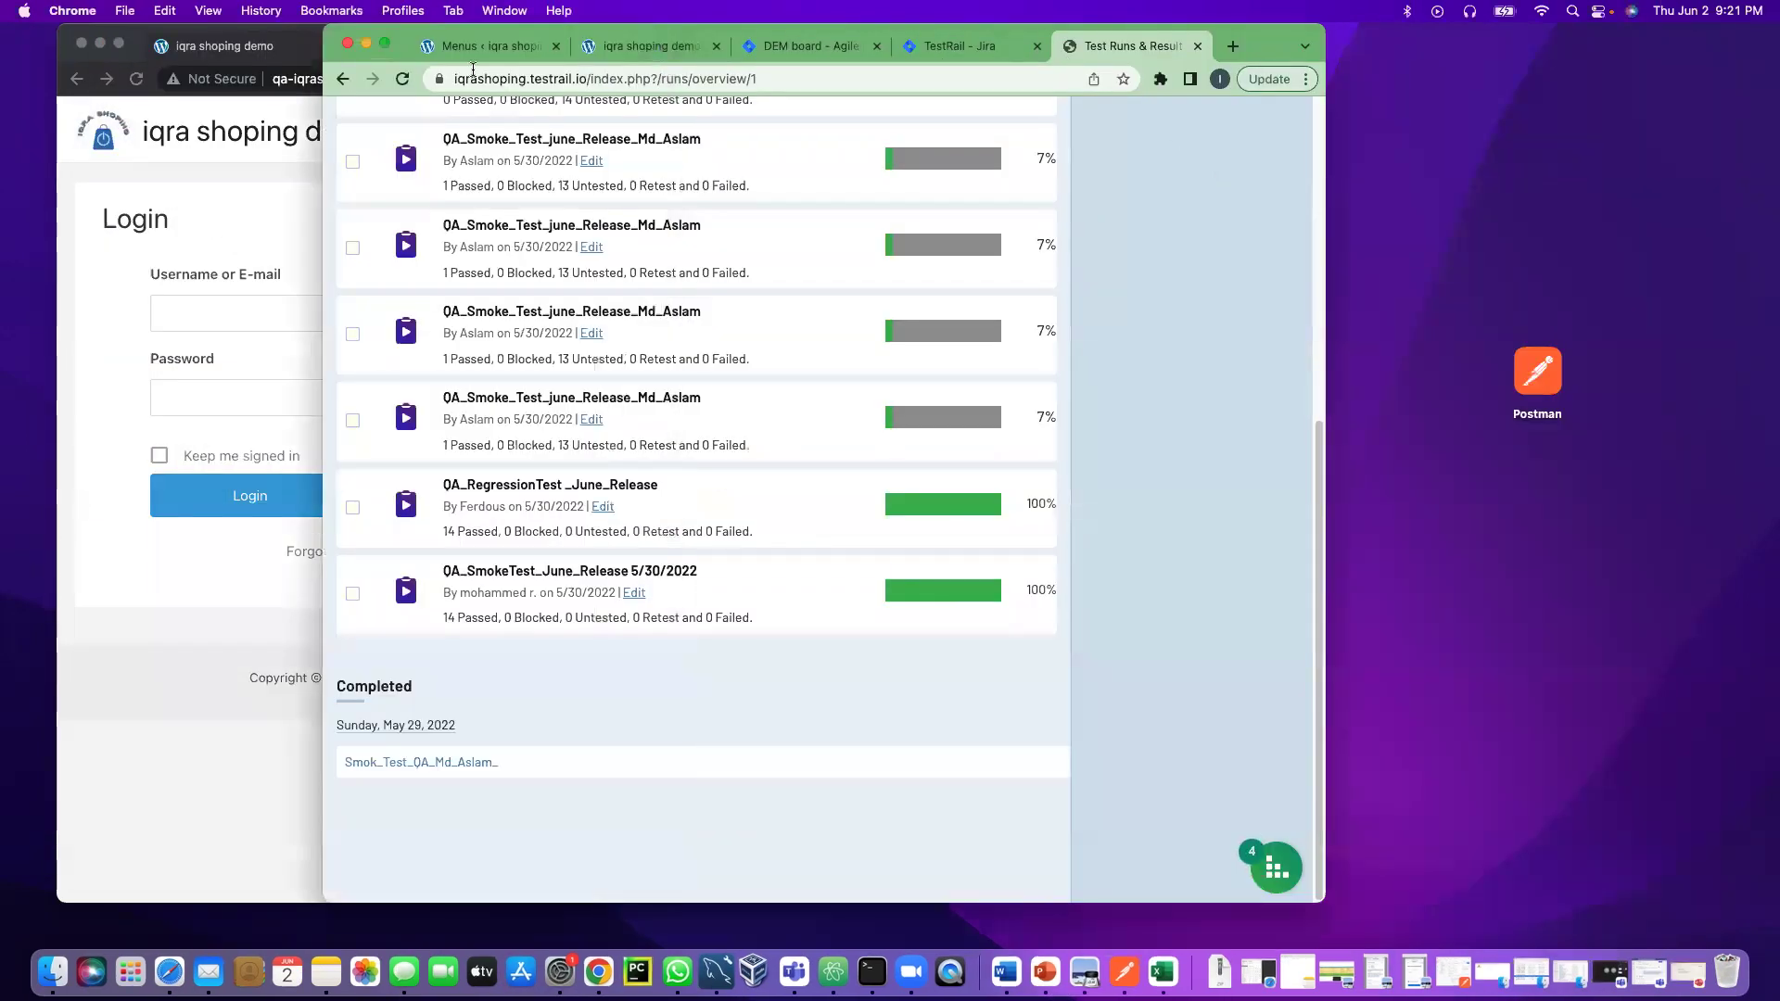
pyautogui.moveTo(397, 38); pyautogui.dragTo(665, 89)
# - Close the WordPress Menus tab and show the UAT site reading 'UAT is Under Construction !!'
pyautogui.click(738, 107)
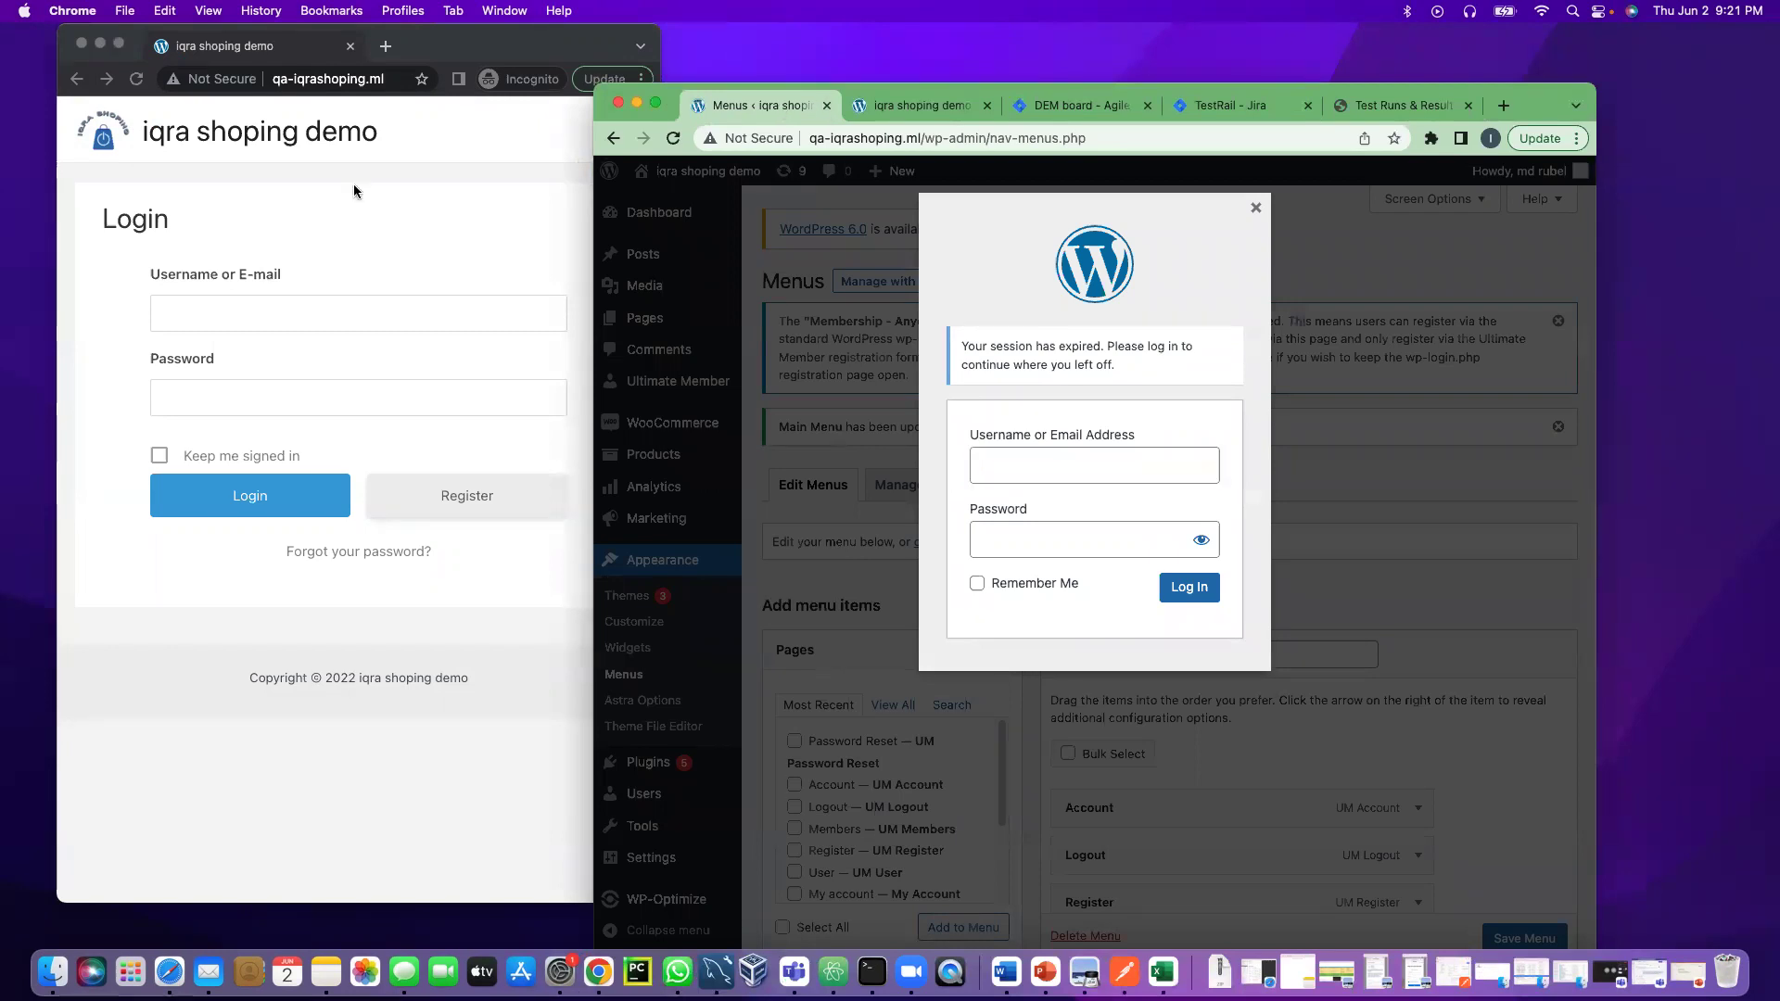
pyautogui.click(826, 109)
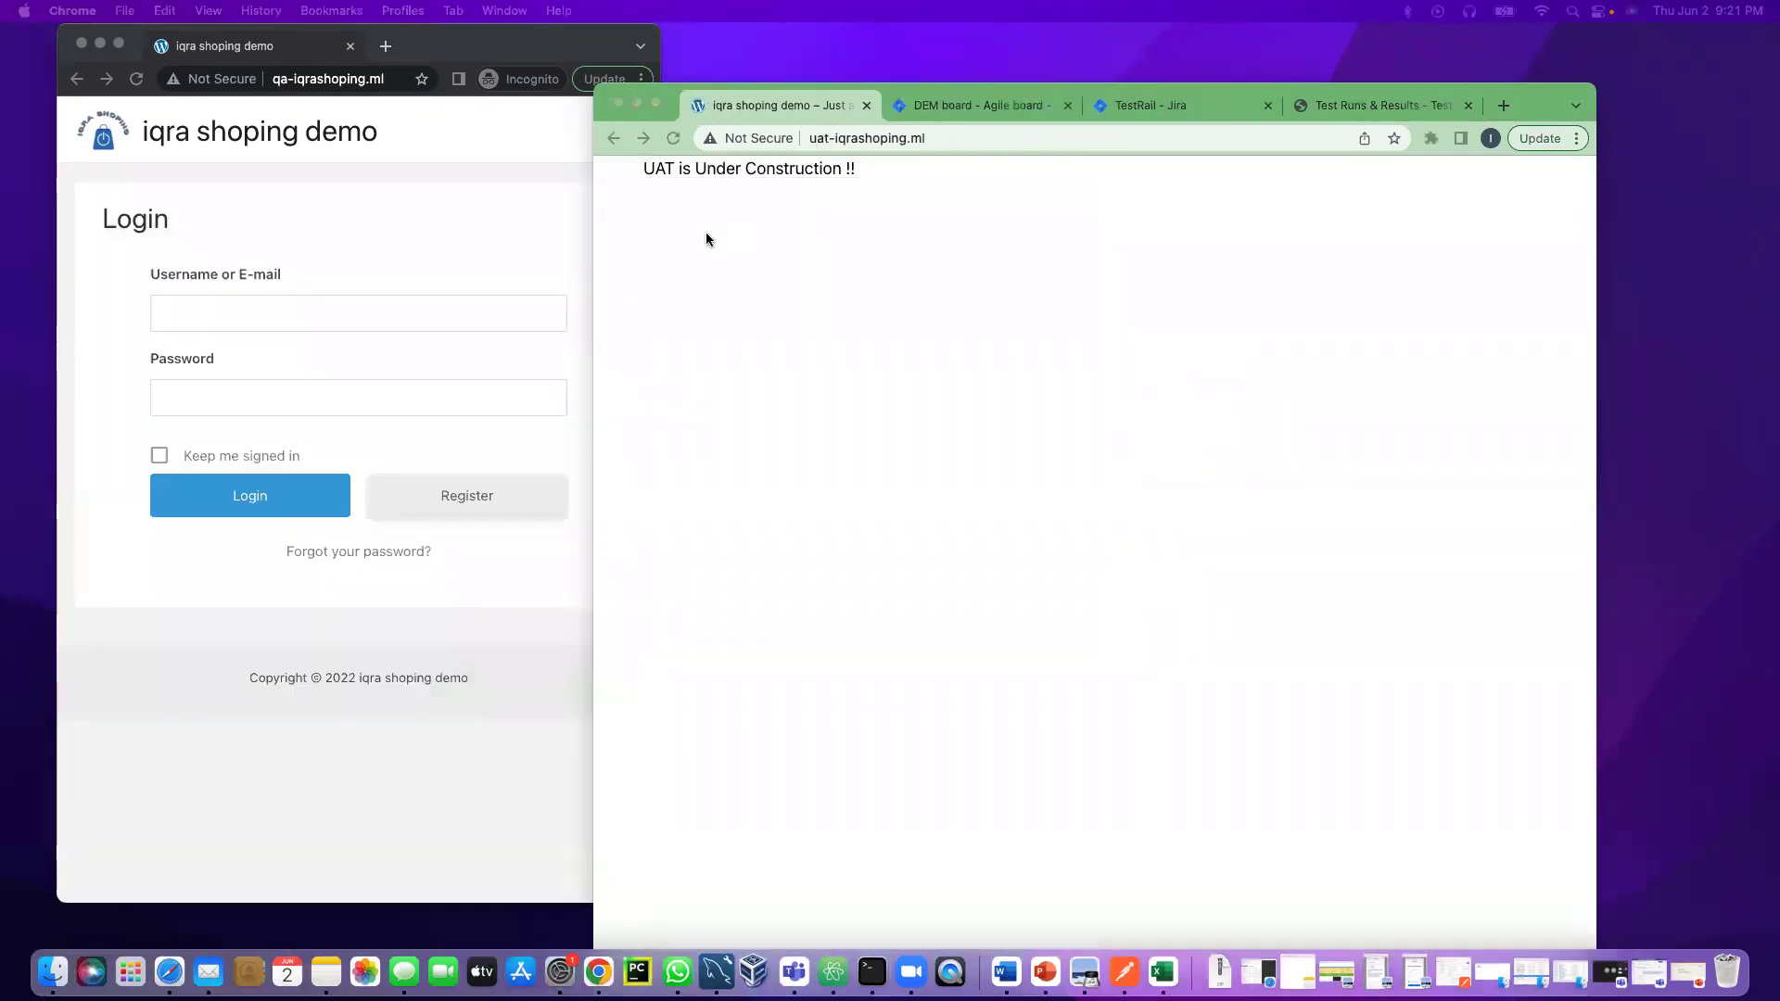
pyautogui.click(807, 117)
pyautogui.press('super+l')
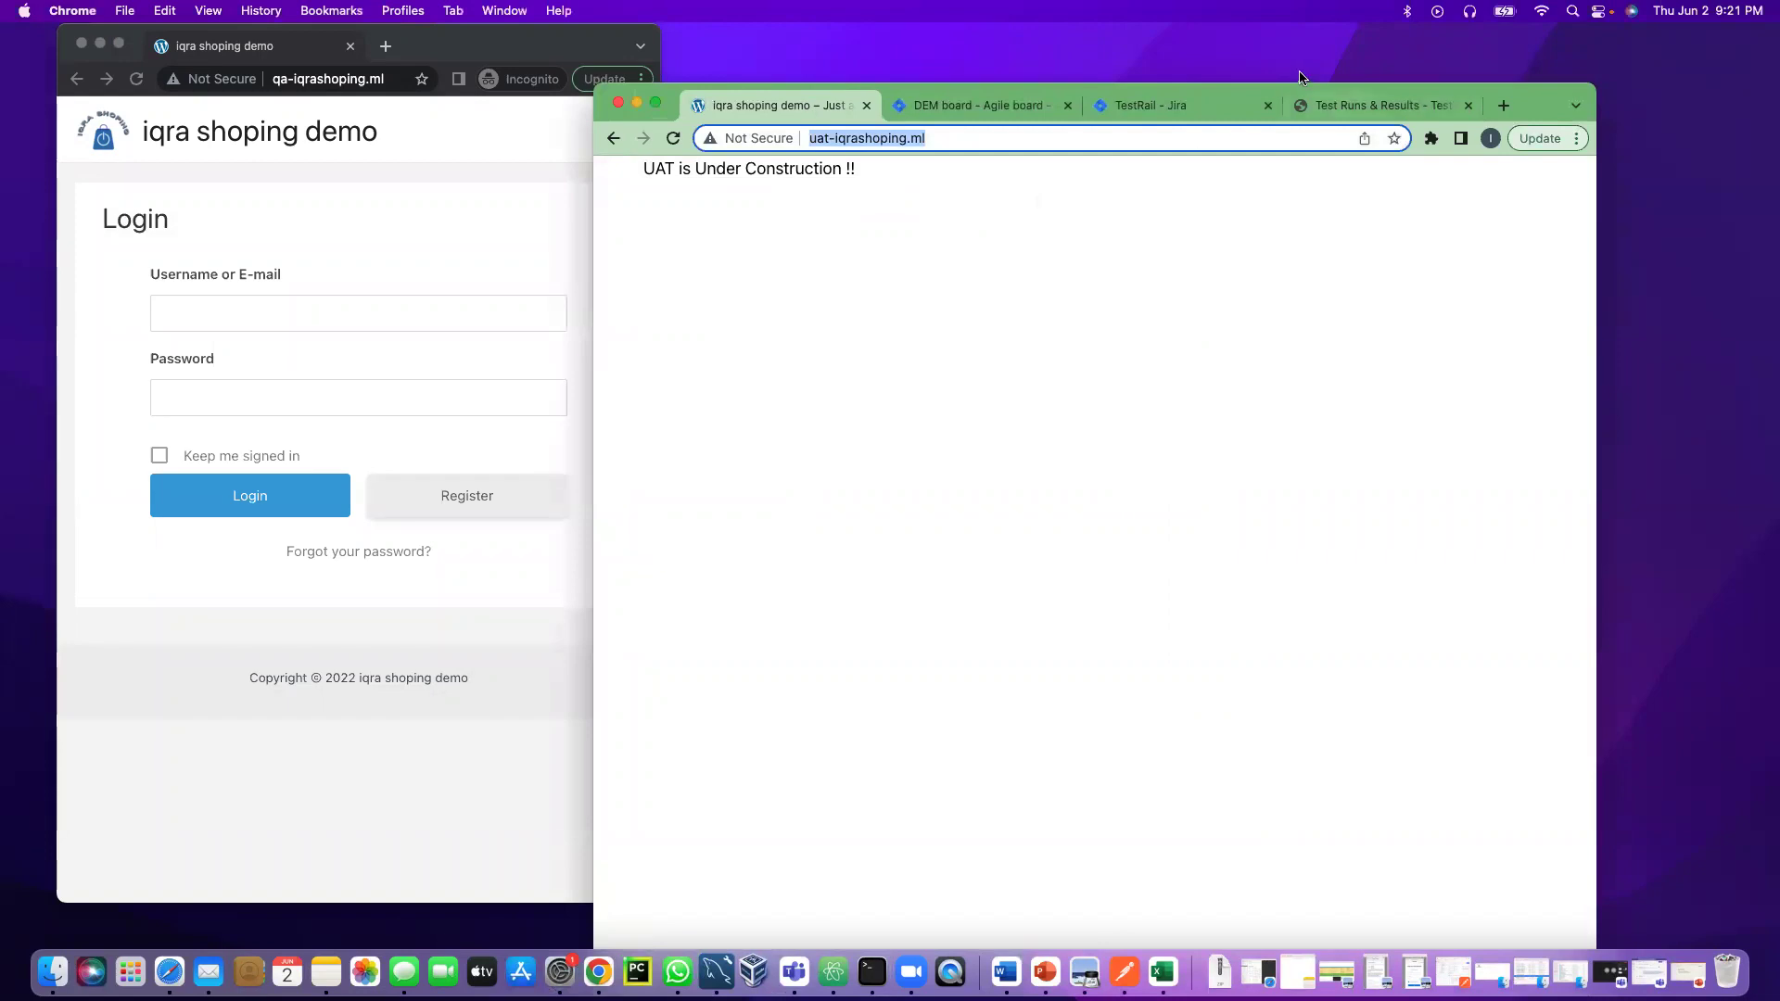
pyautogui.click(306, 225)
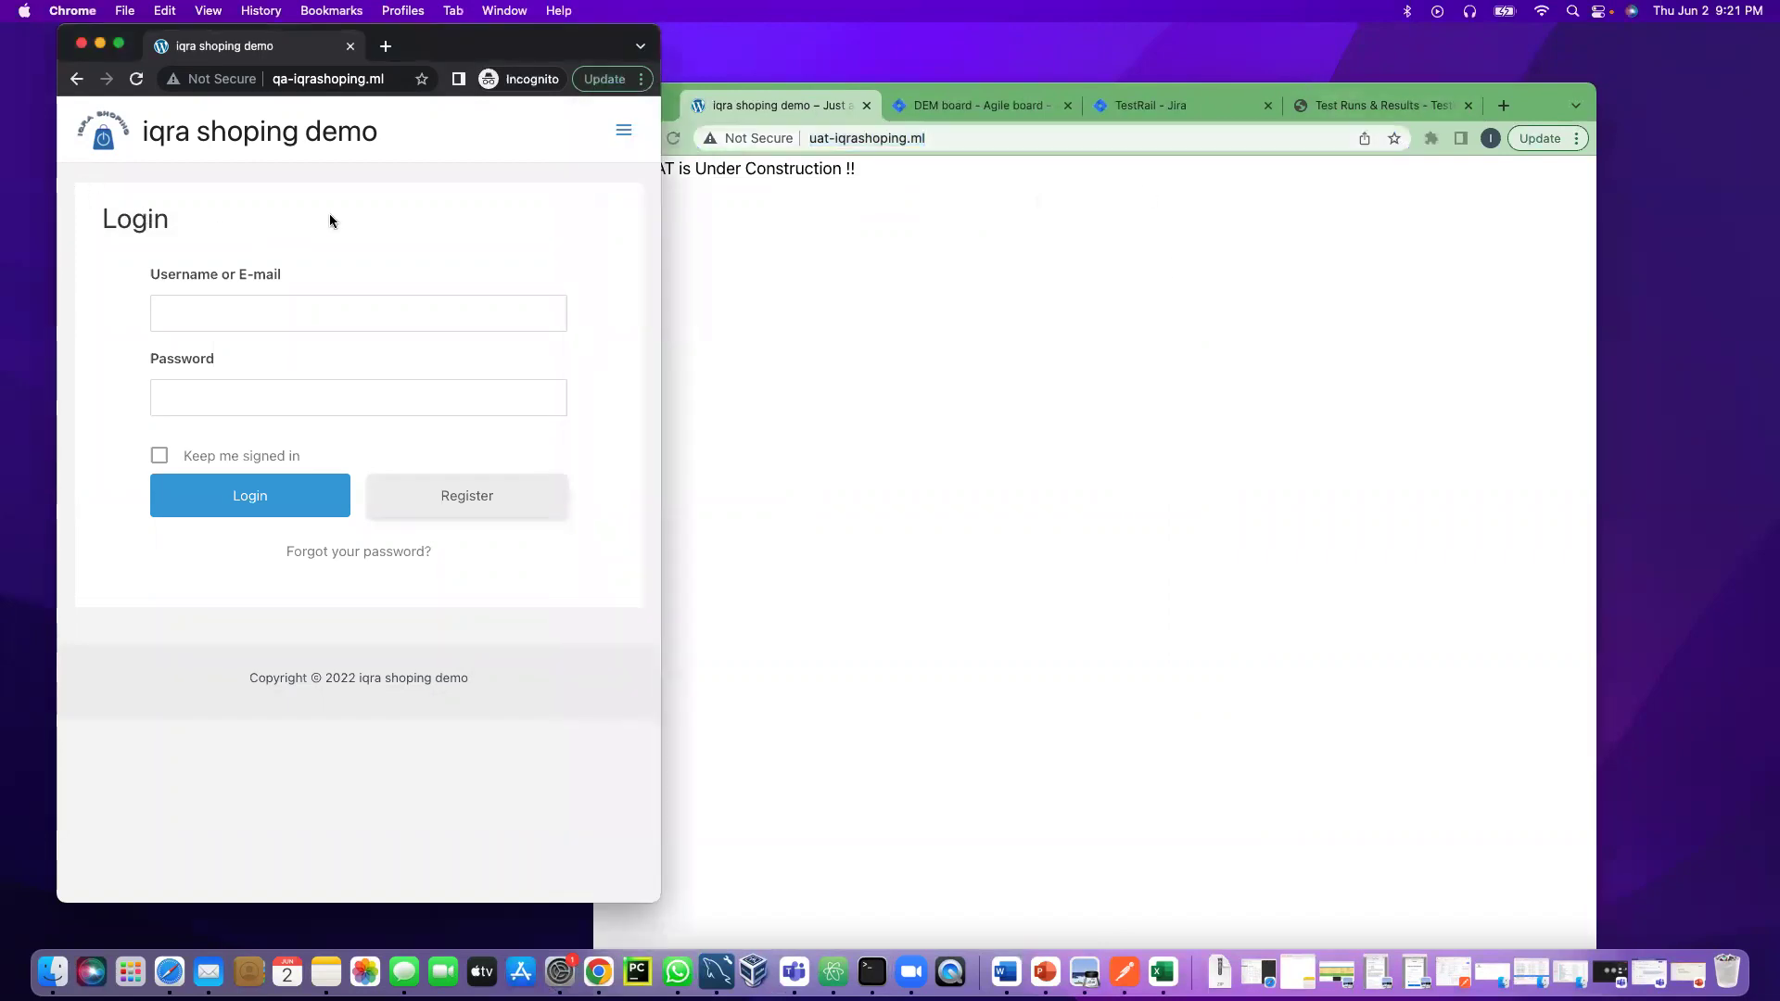
pyautogui.moveTo(1516, 102); pyautogui.dragTo(1640, 76)
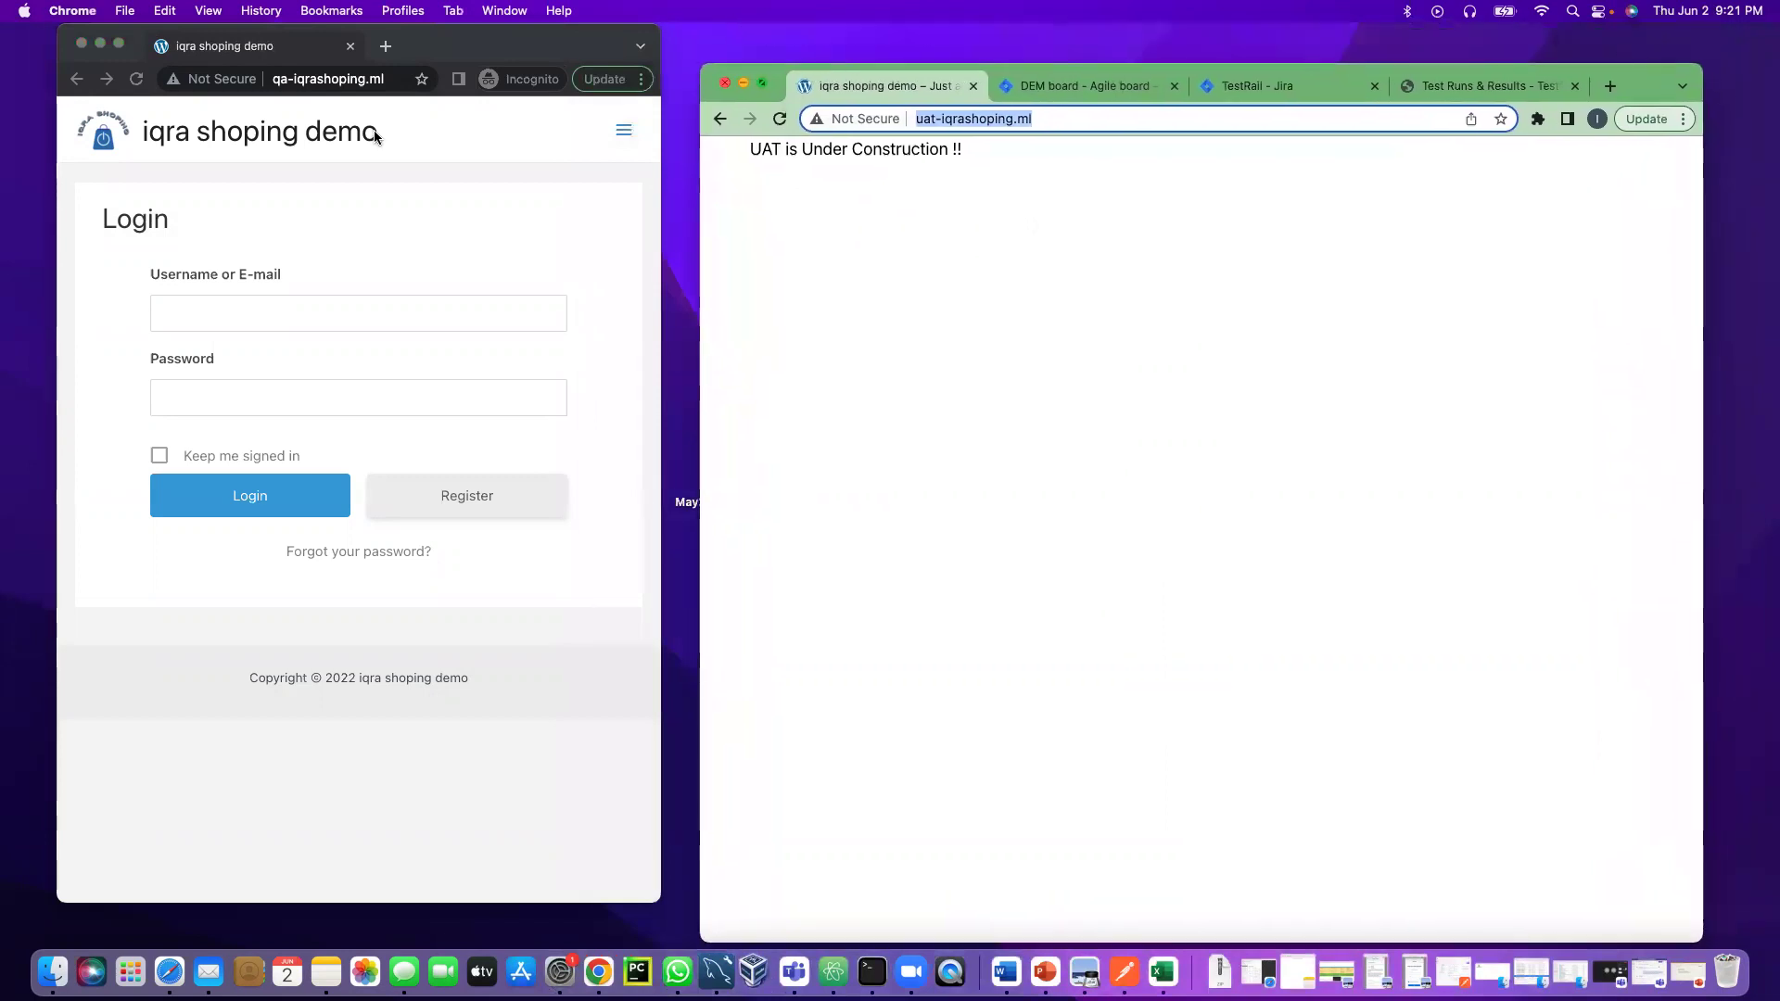
pyautogui.click(327, 80)
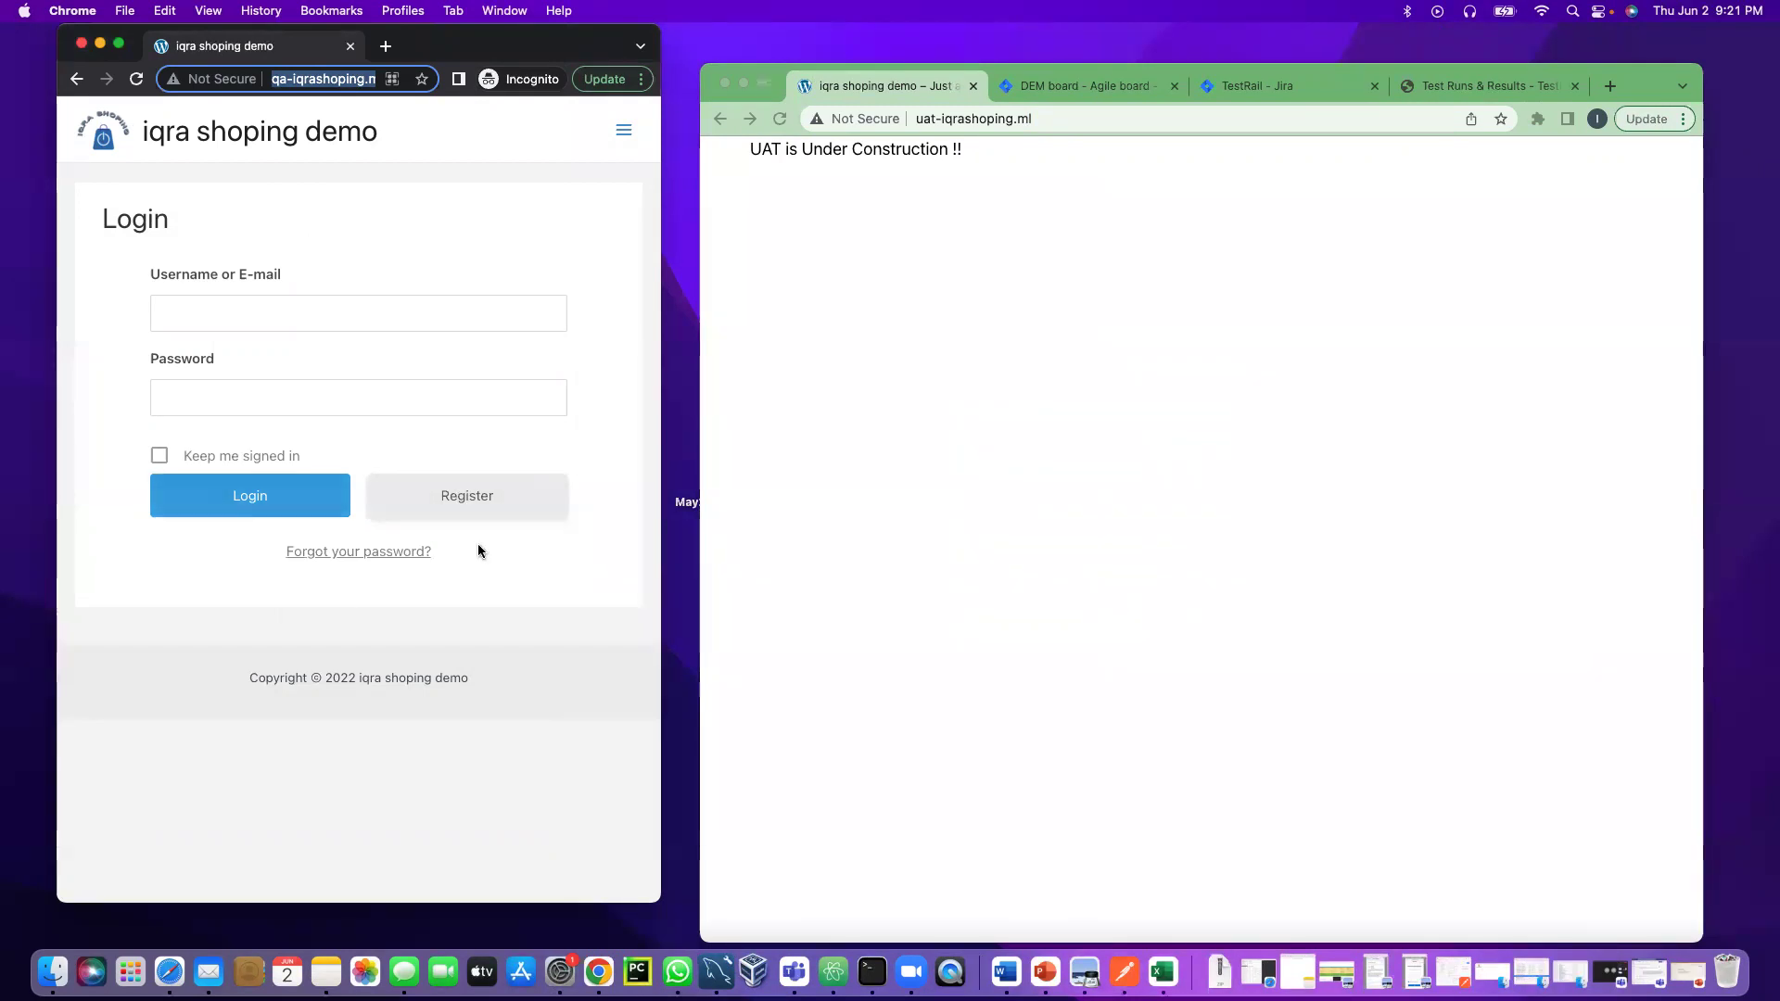
pyautogui.click(623, 130)
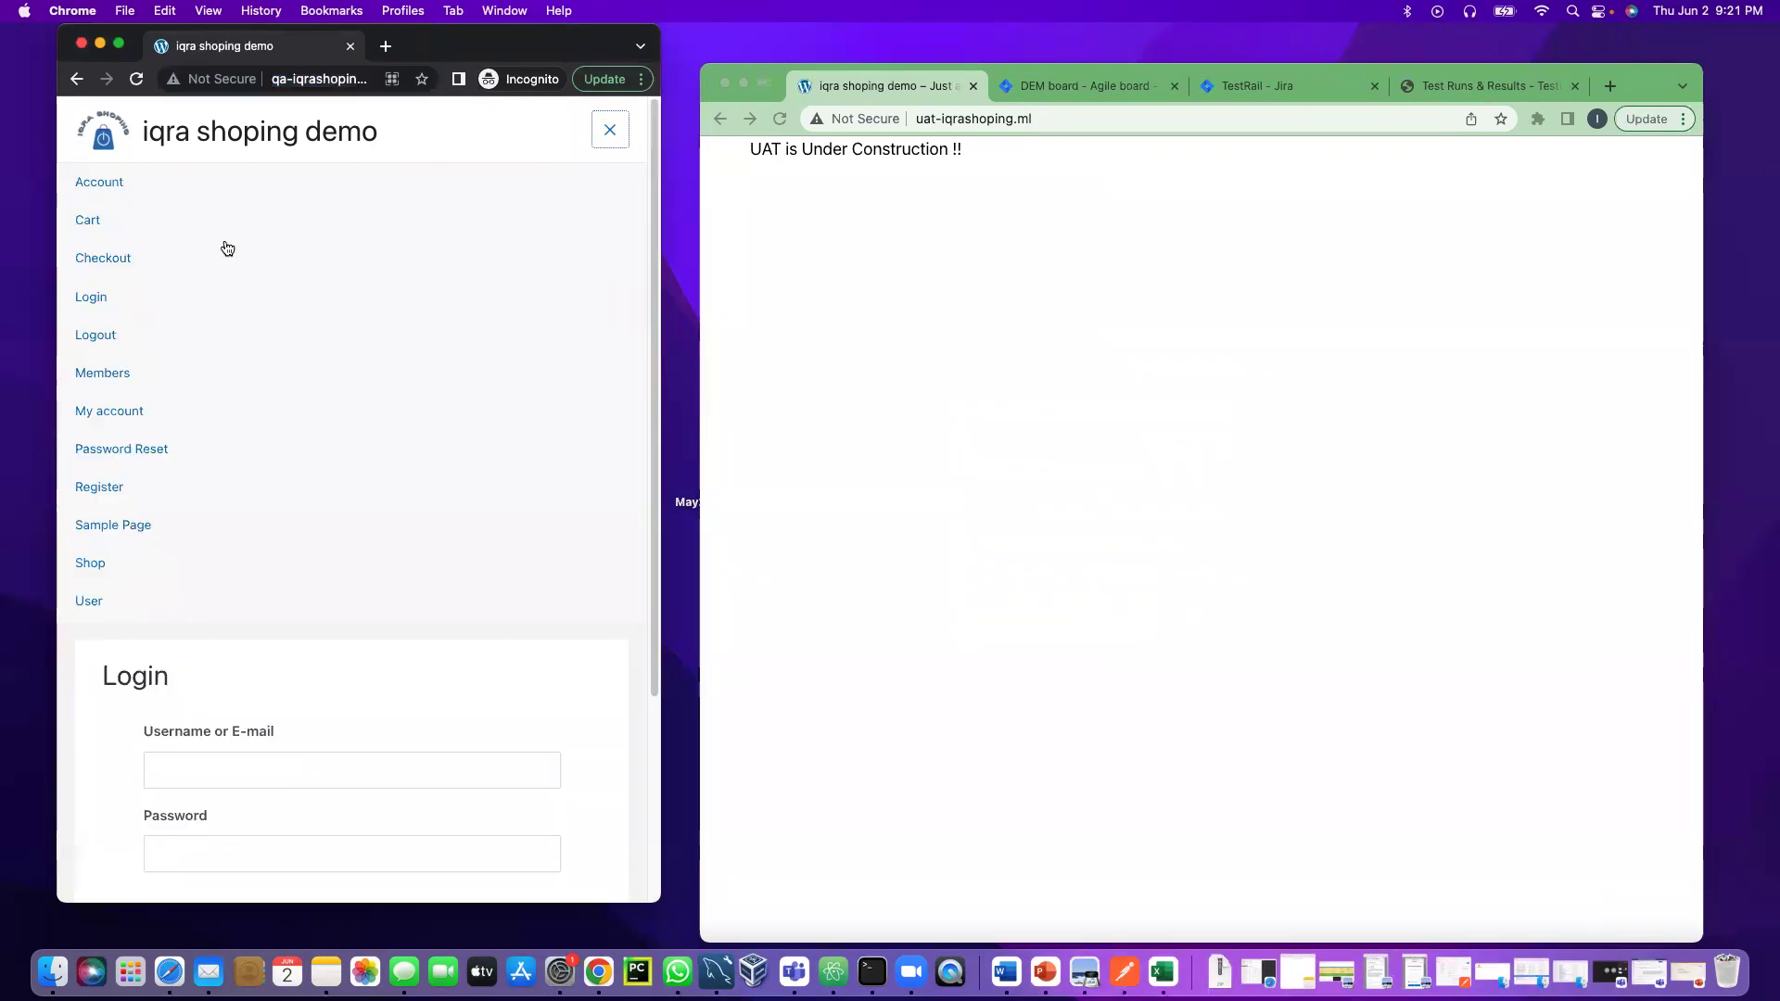
pyautogui.click(611, 130)
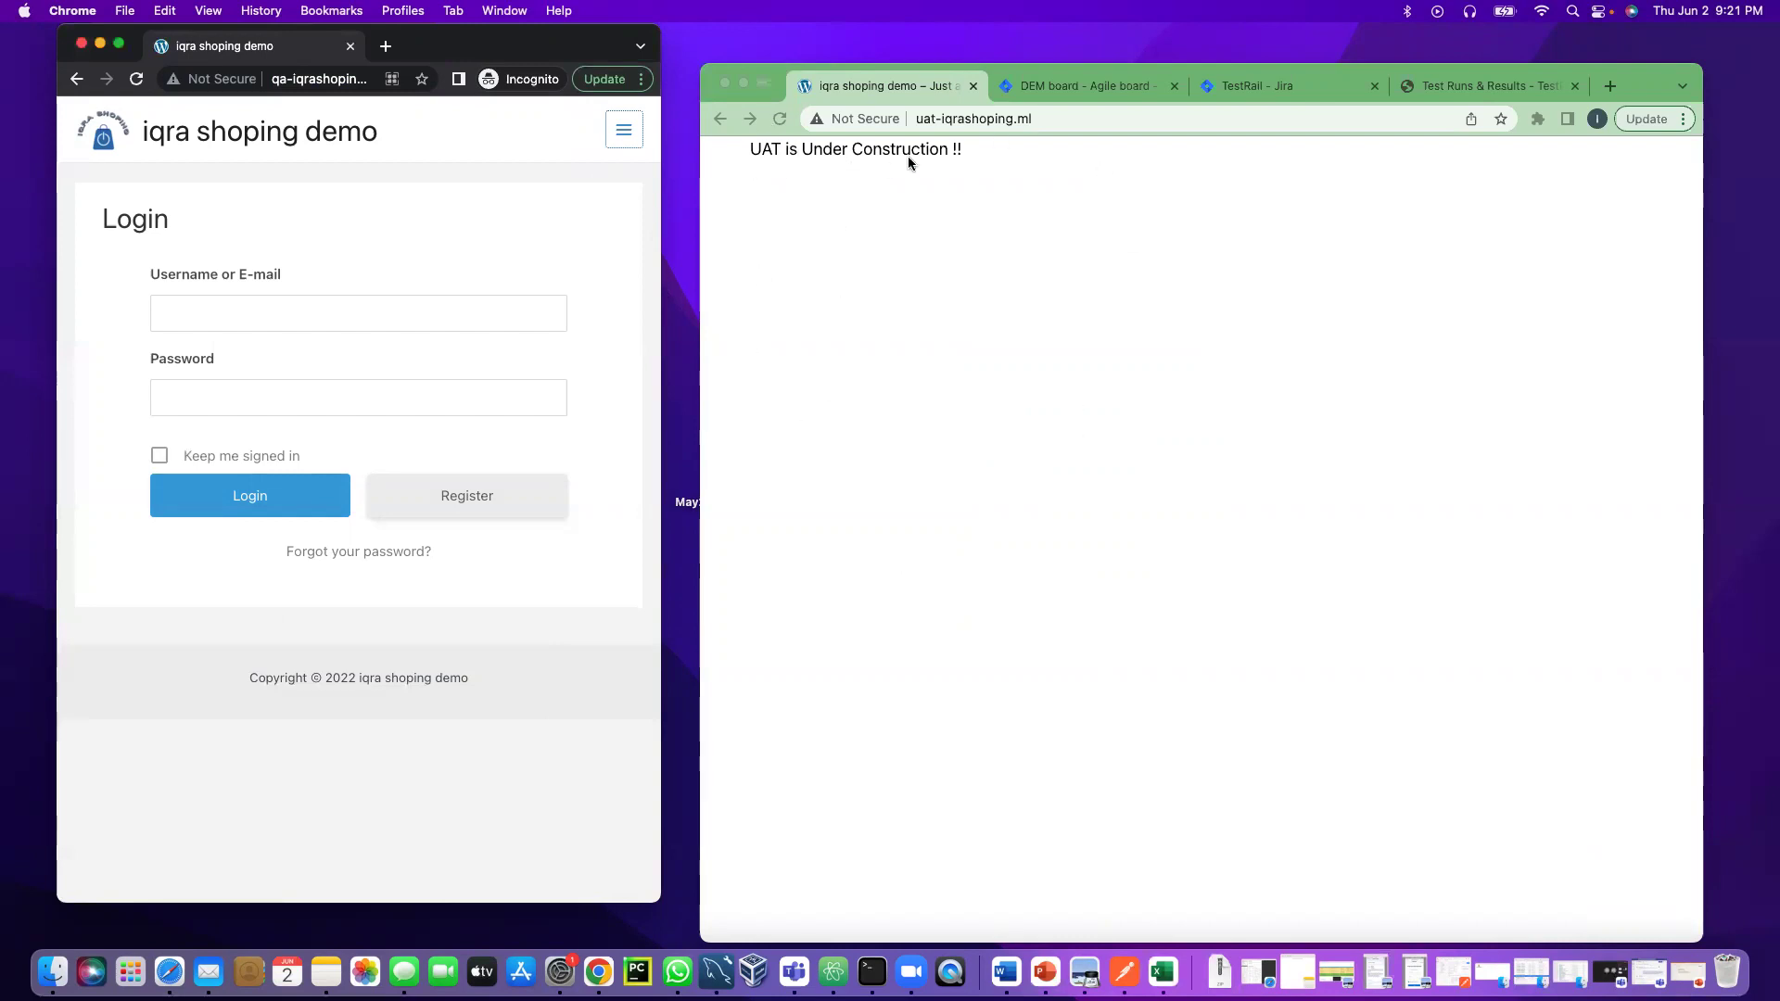
pyautogui.moveTo(1639, 80); pyautogui.dragTo(1626, 56)
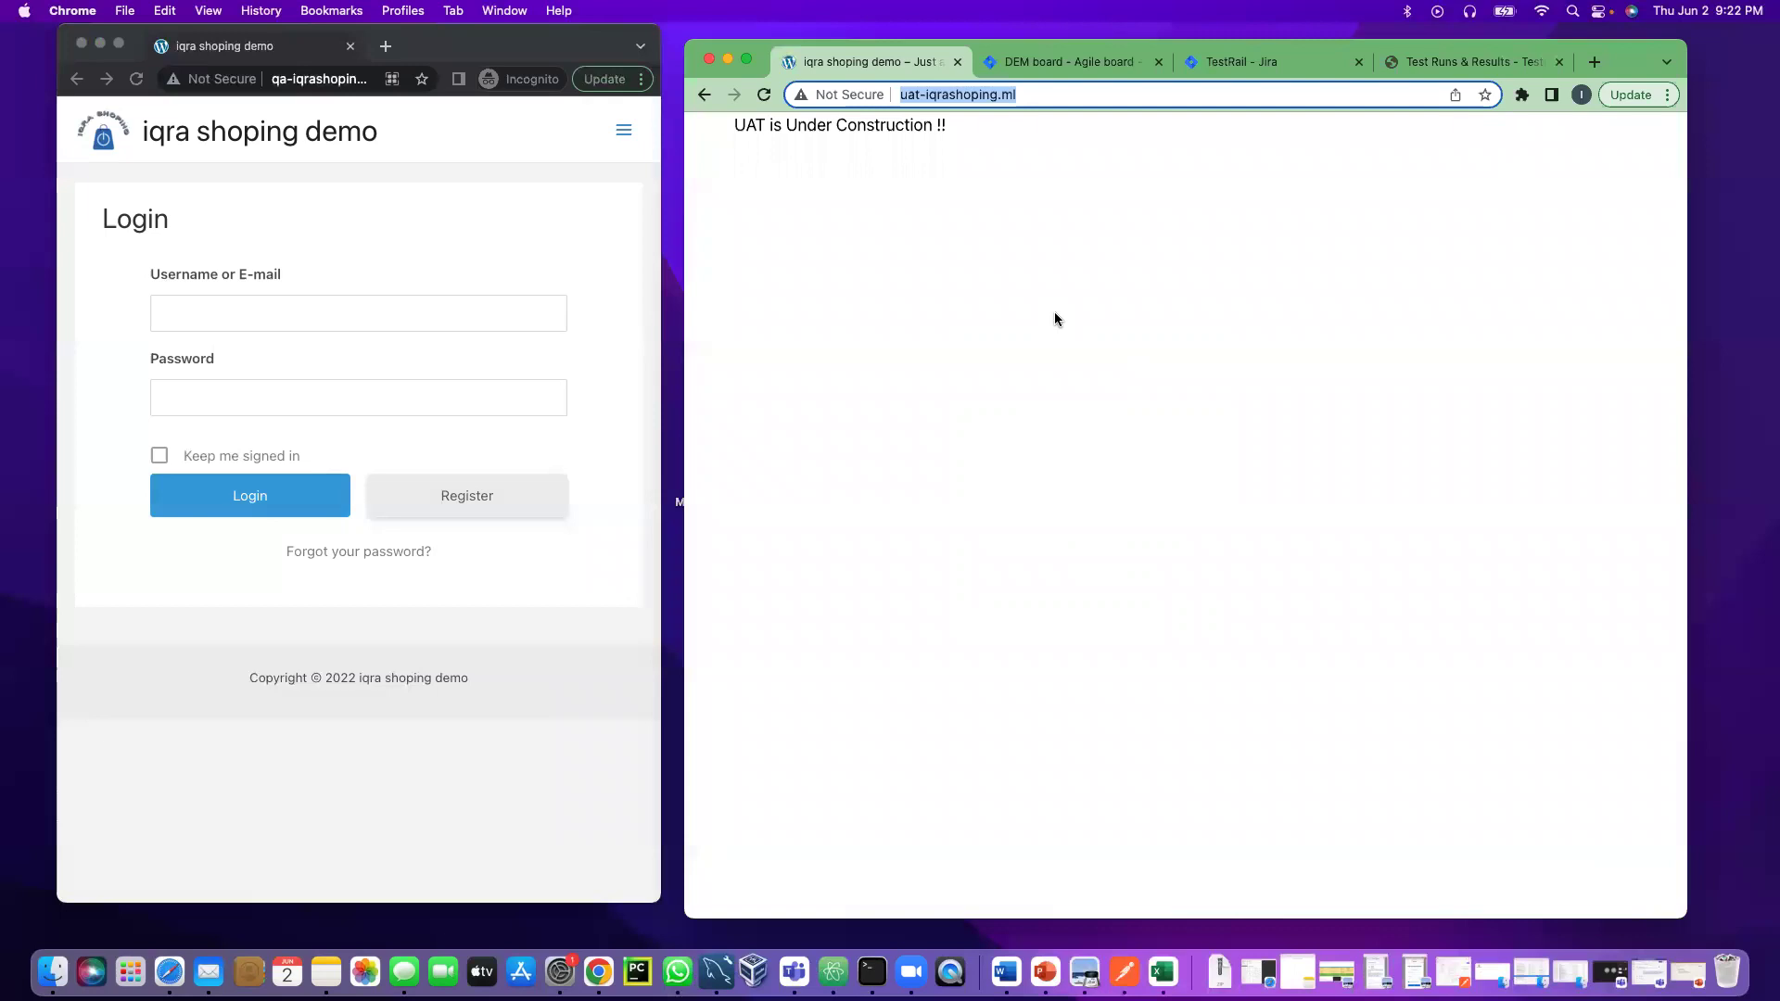
# - Go from Jira's TestRail project page to the Test Runs & Results list
pyautogui.click(1277, 61)
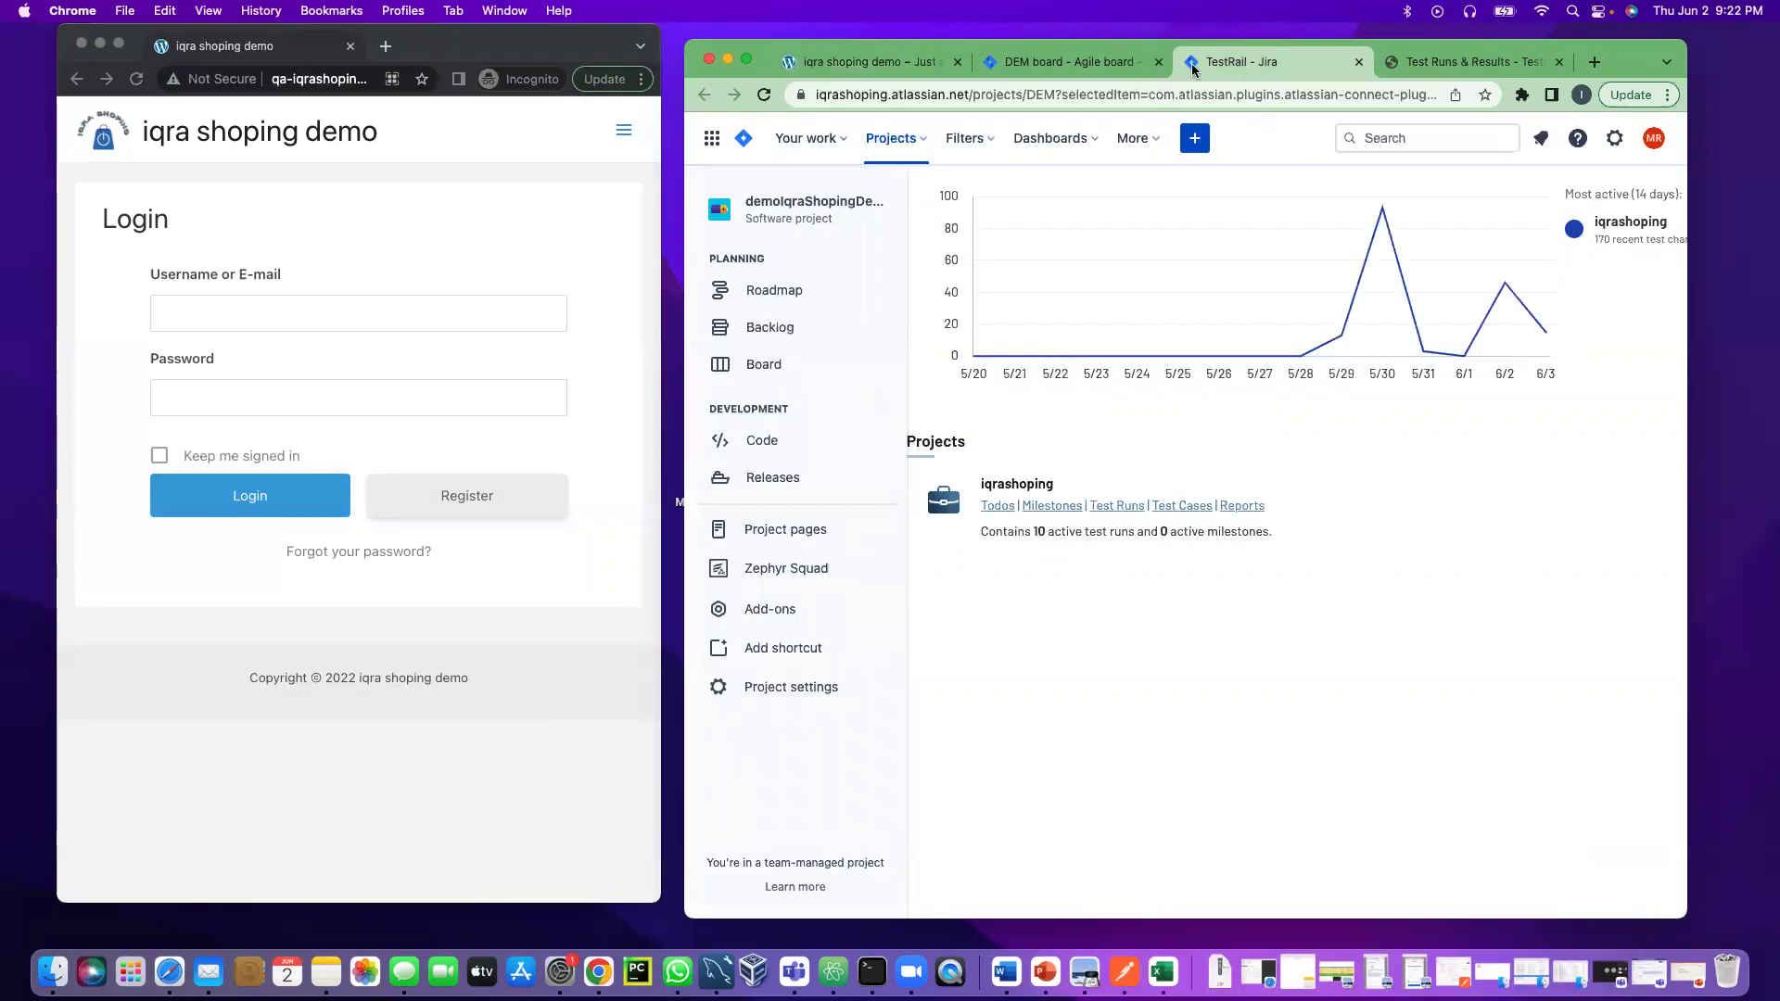
pyautogui.click(1465, 61)
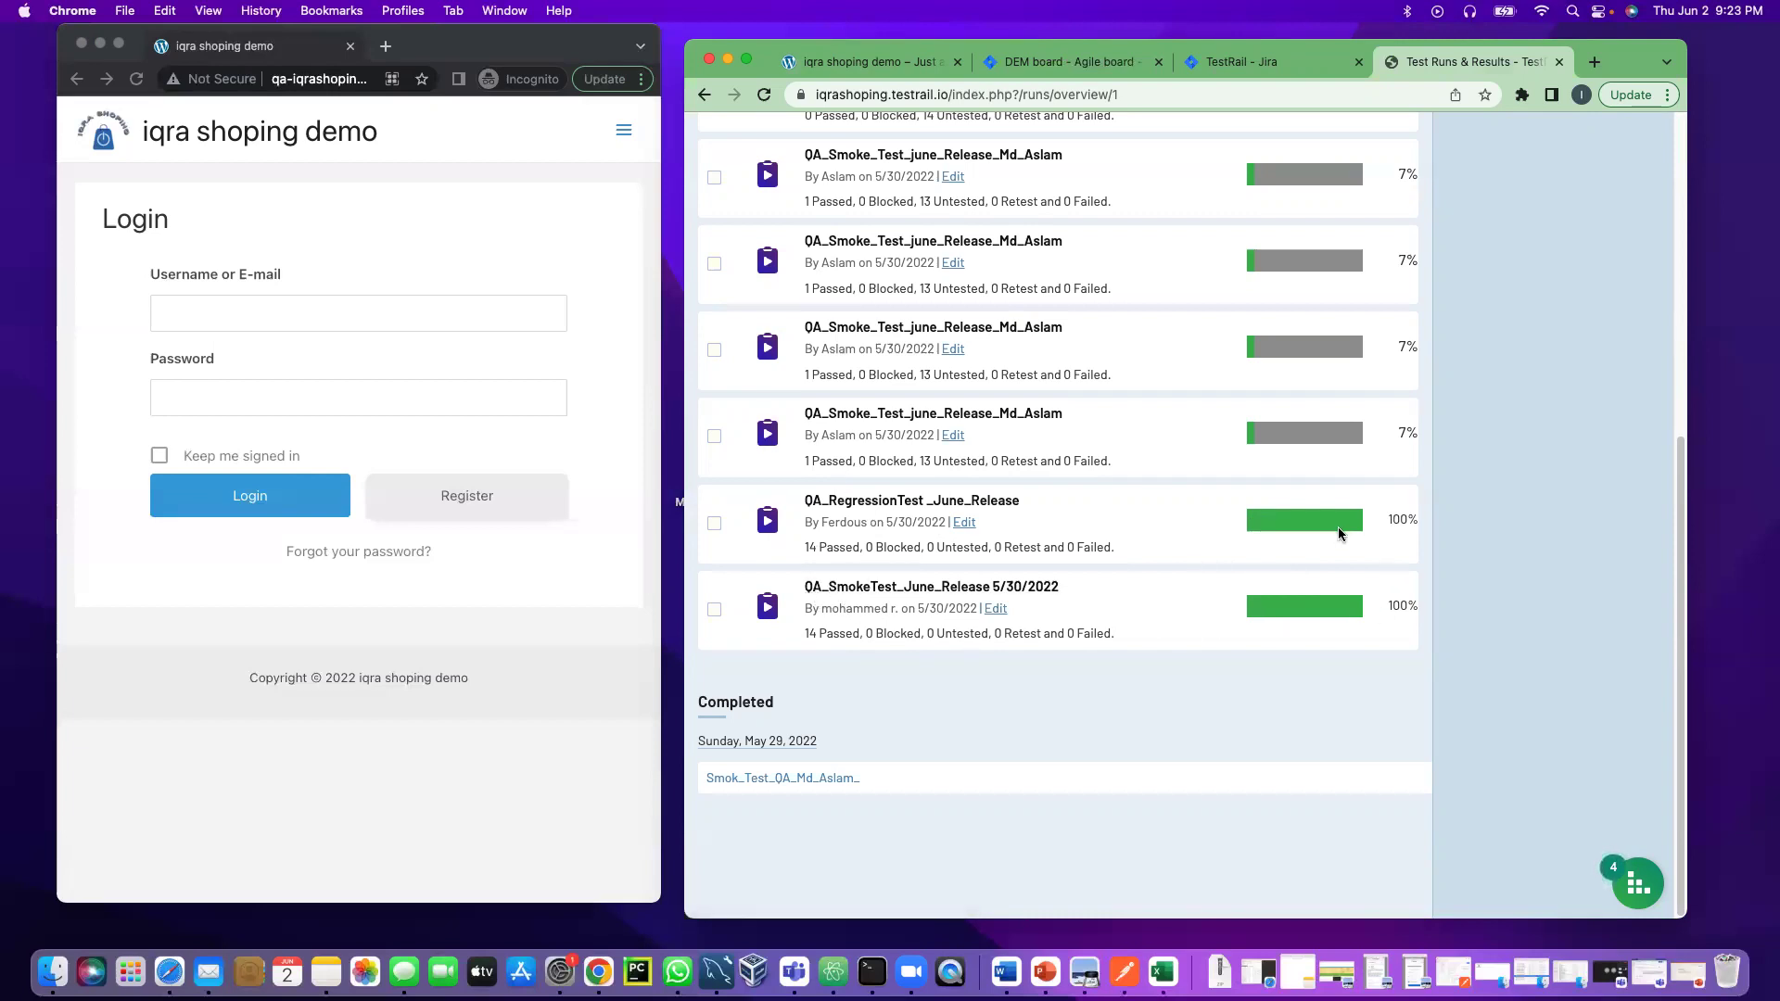
# - Check the UAT site, then scroll TestRail's runs list up to UAT_SmokeTest_June_Release and open it
pyautogui.moveTo(1338, 527)
pyautogui.click(860, 59)
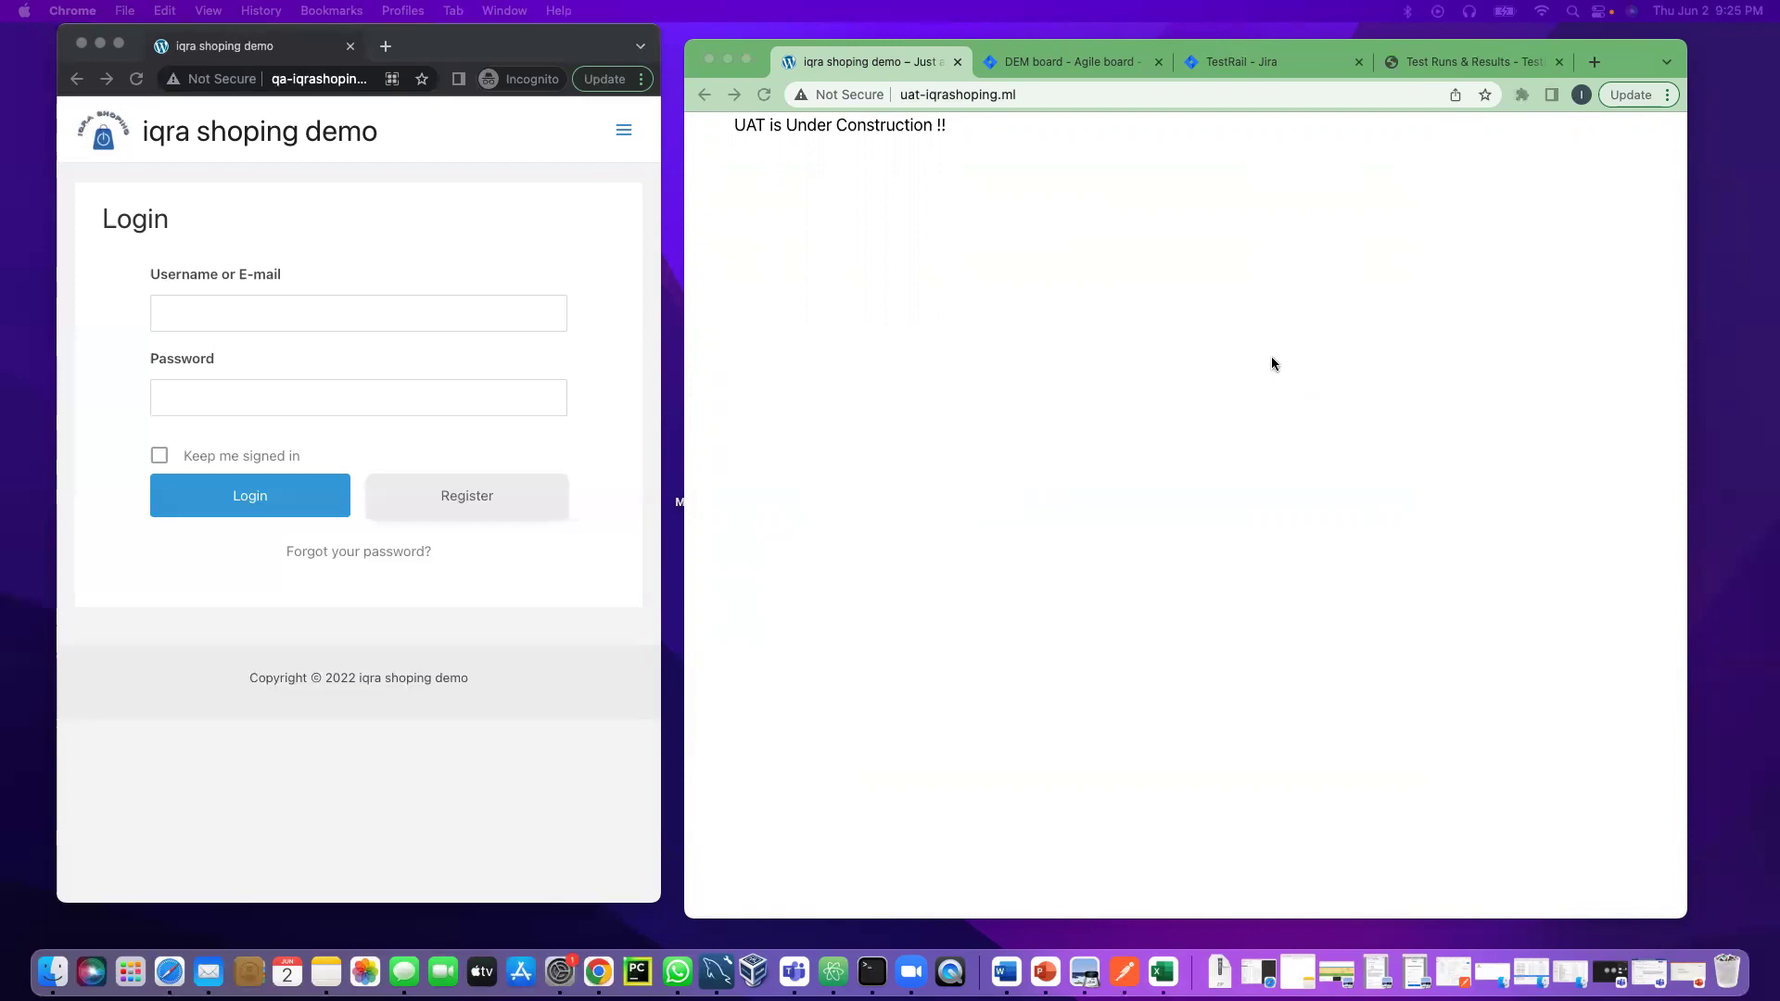
pyautogui.click(1466, 61)
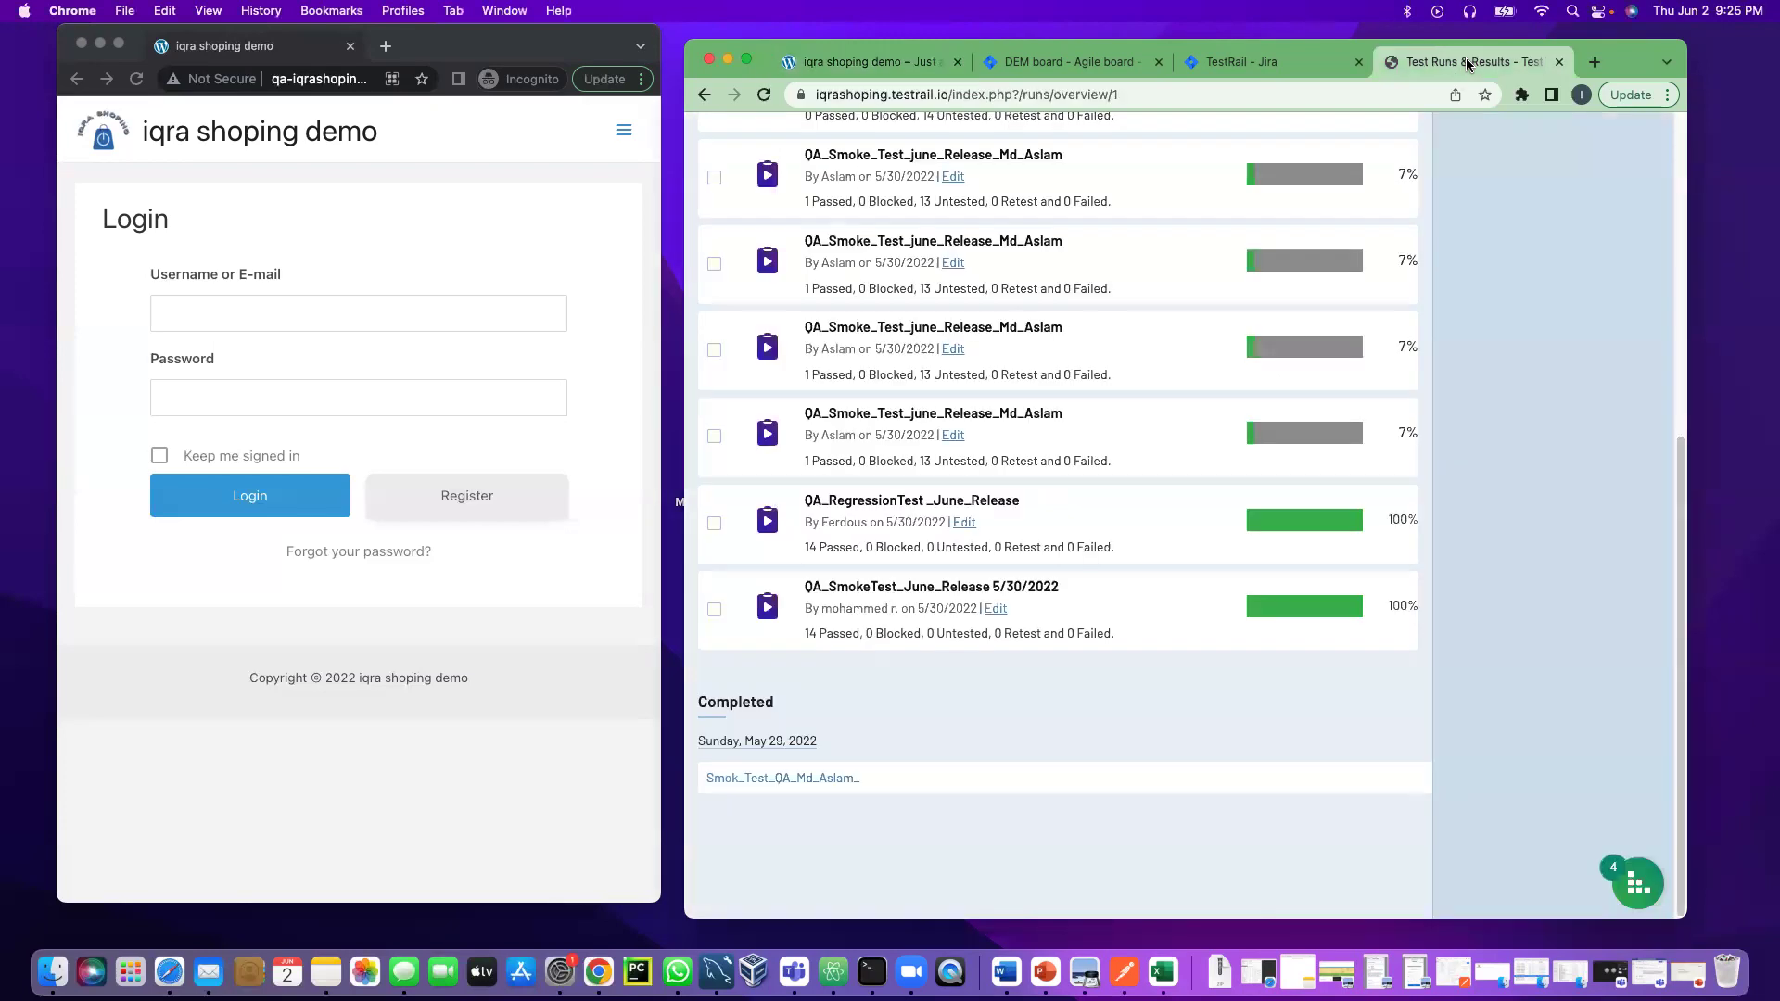
pyautogui.scroll(4, 1013, 542)
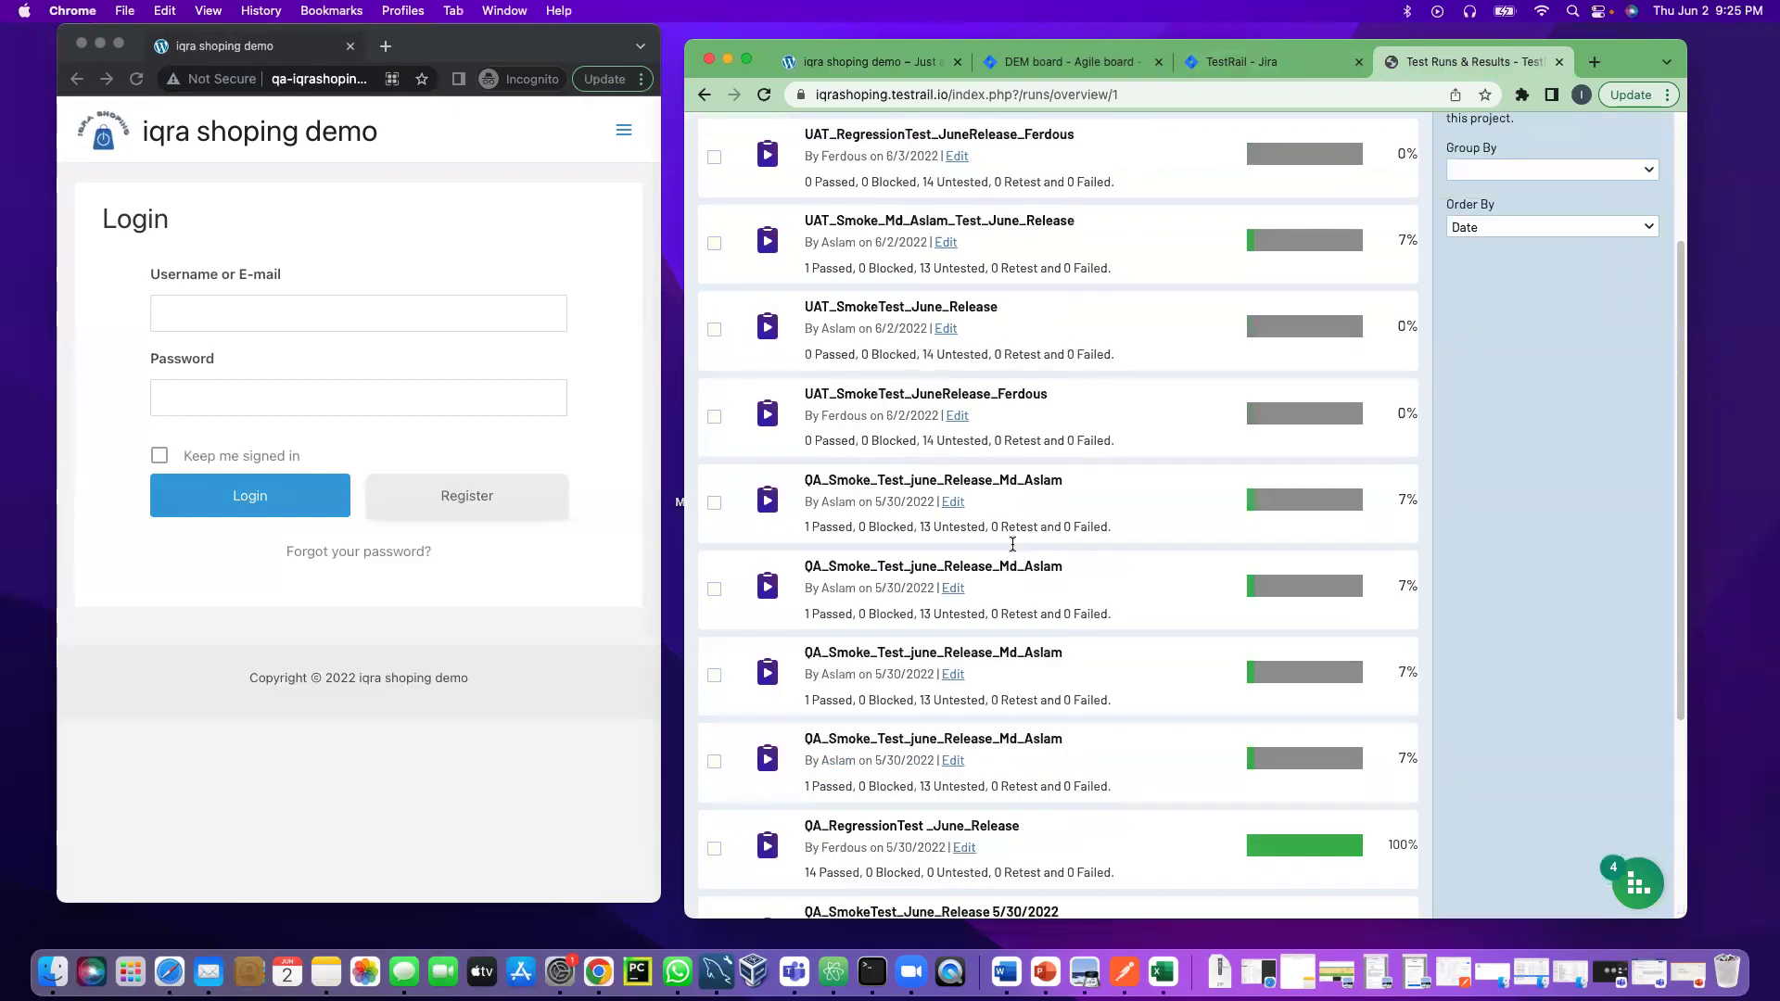
pyautogui.scroll(2, 1014, 548)
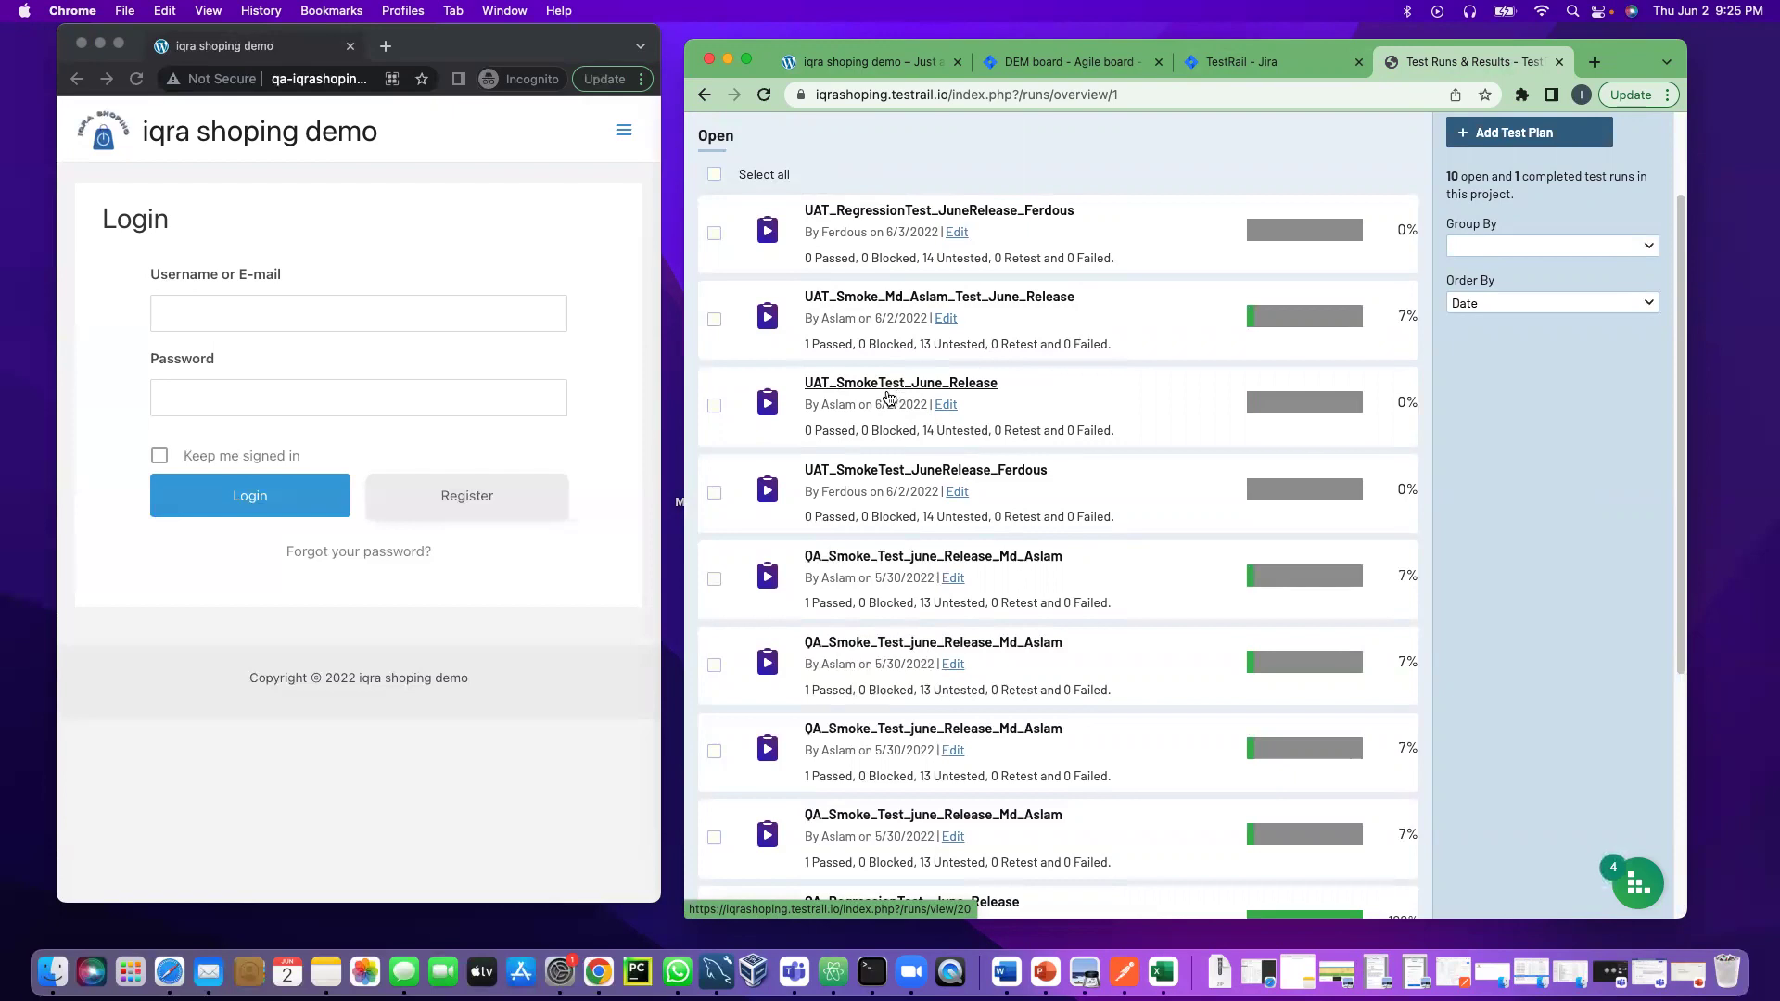
pyautogui.click(931, 390)
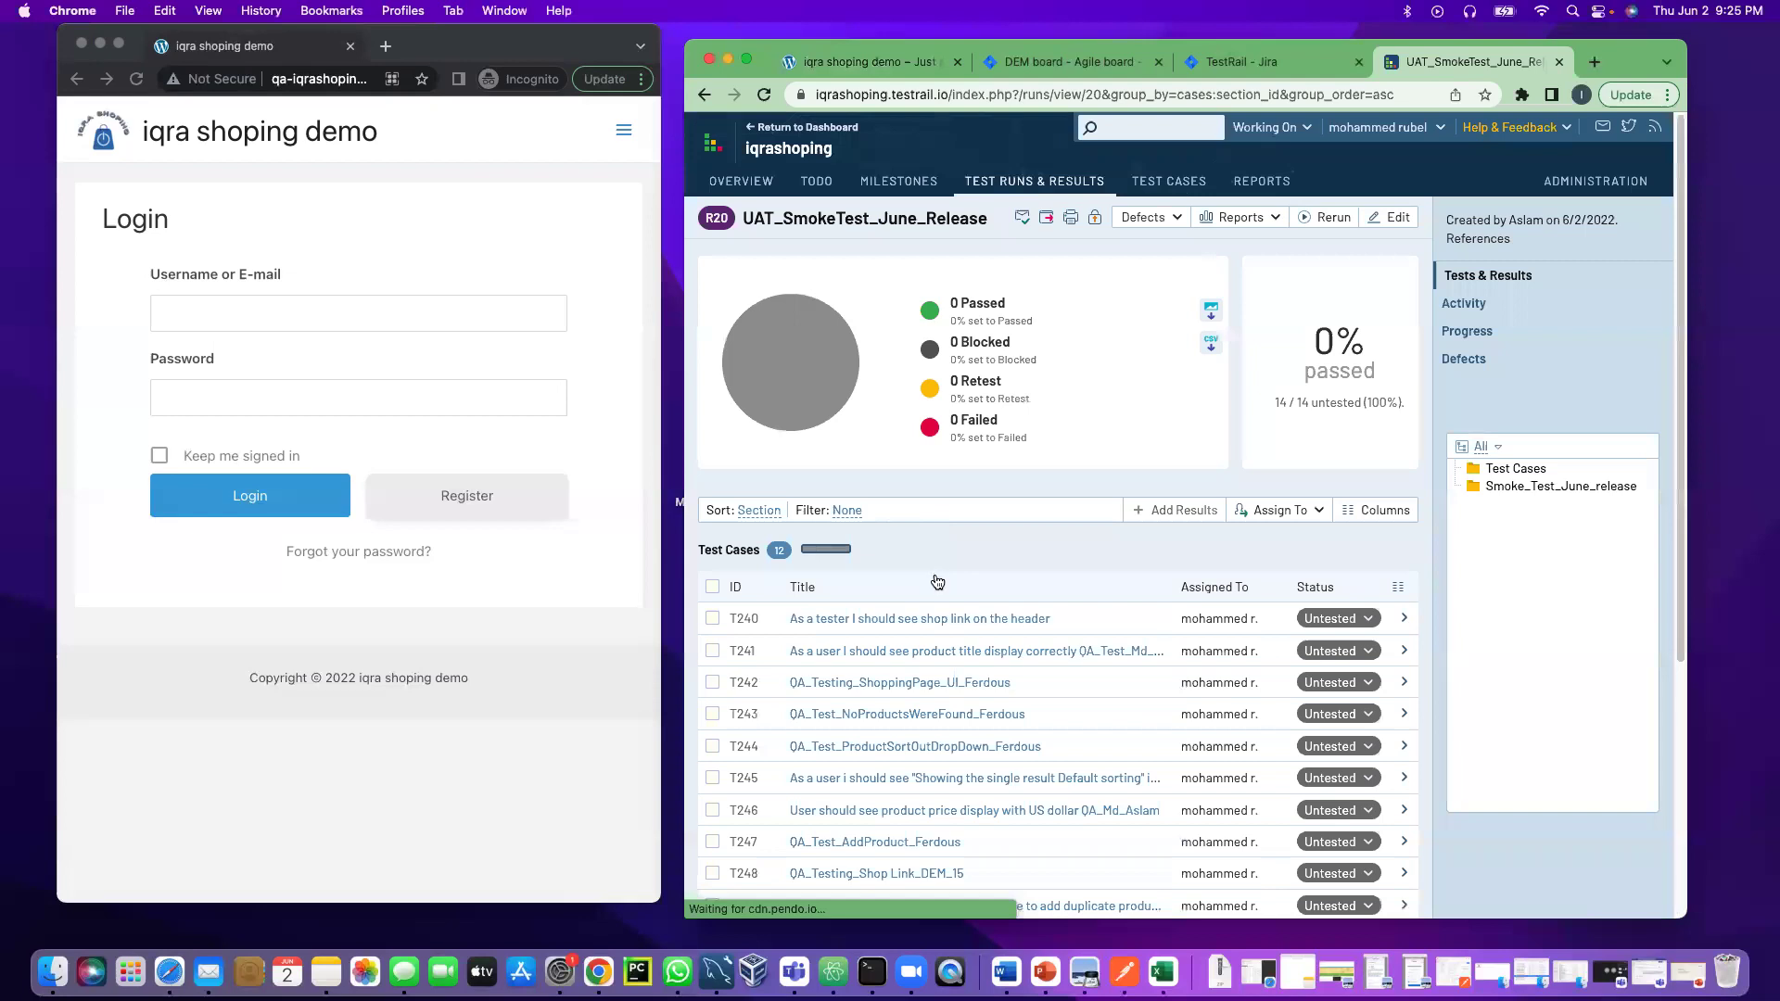
# - Scroll through the UAT_SmokeTest_June_Release run's 14 untested cases, then return to the UAT site
pyautogui.scroll(-5, 1028, 699)
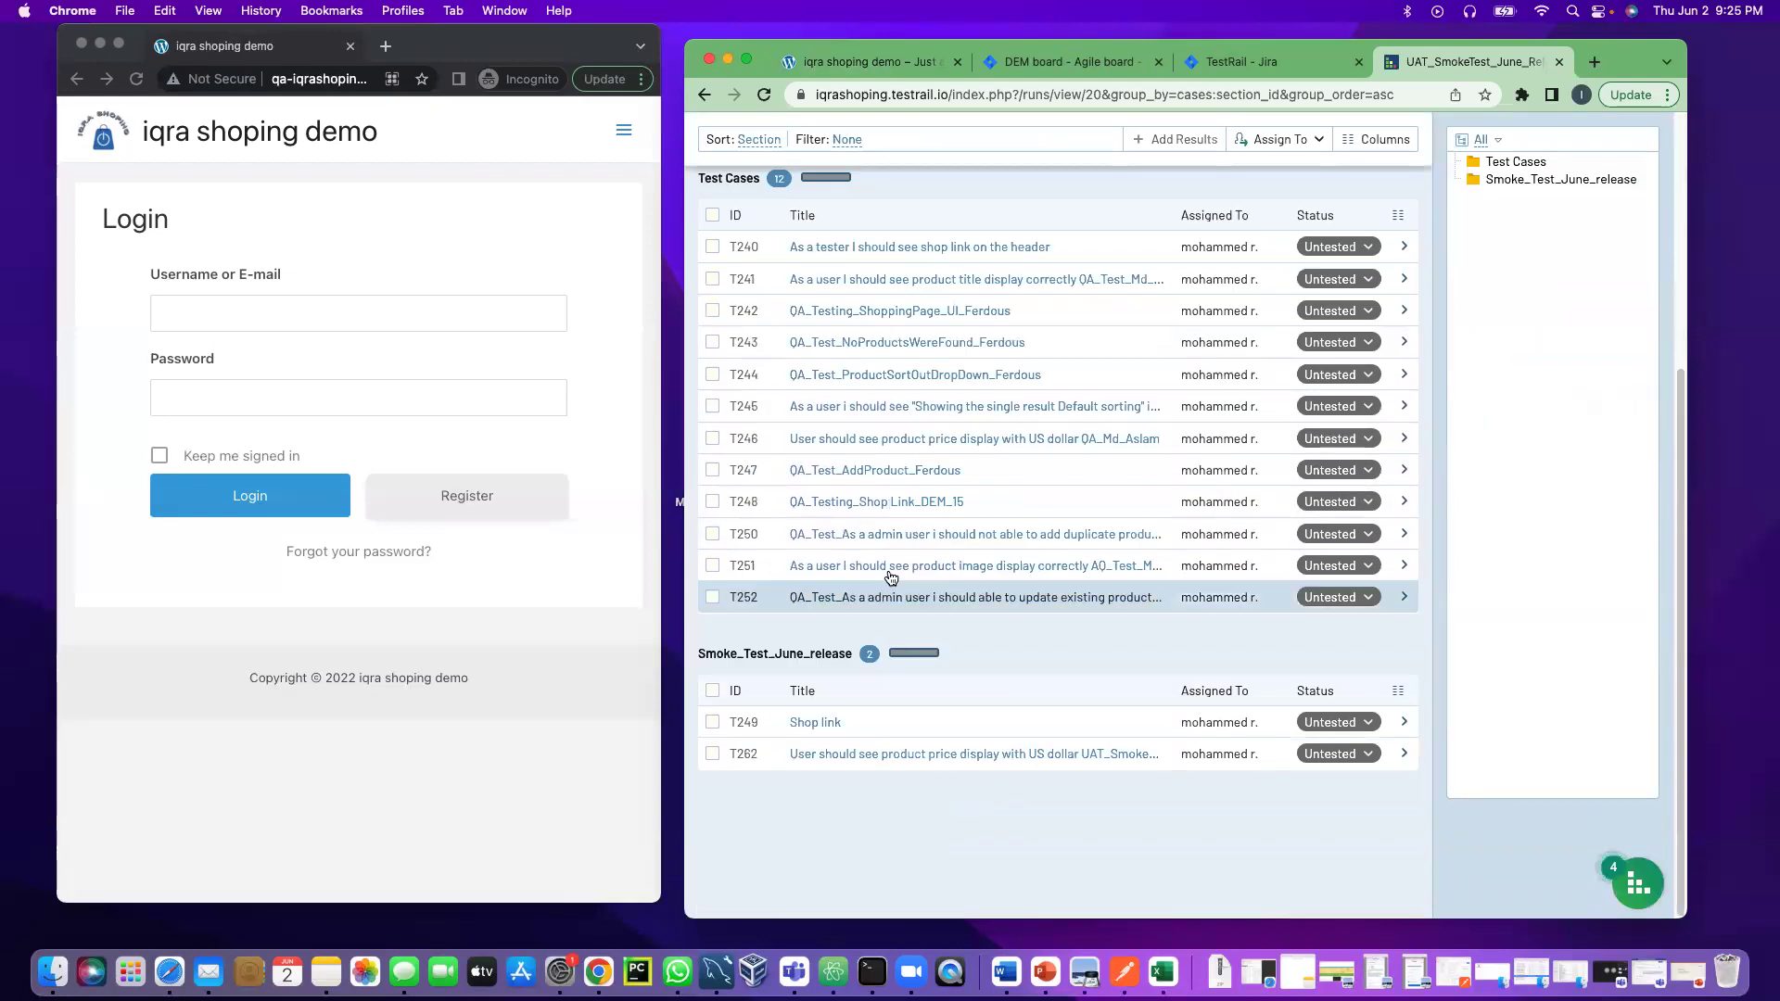
pyautogui.scroll(5, 1010, 547)
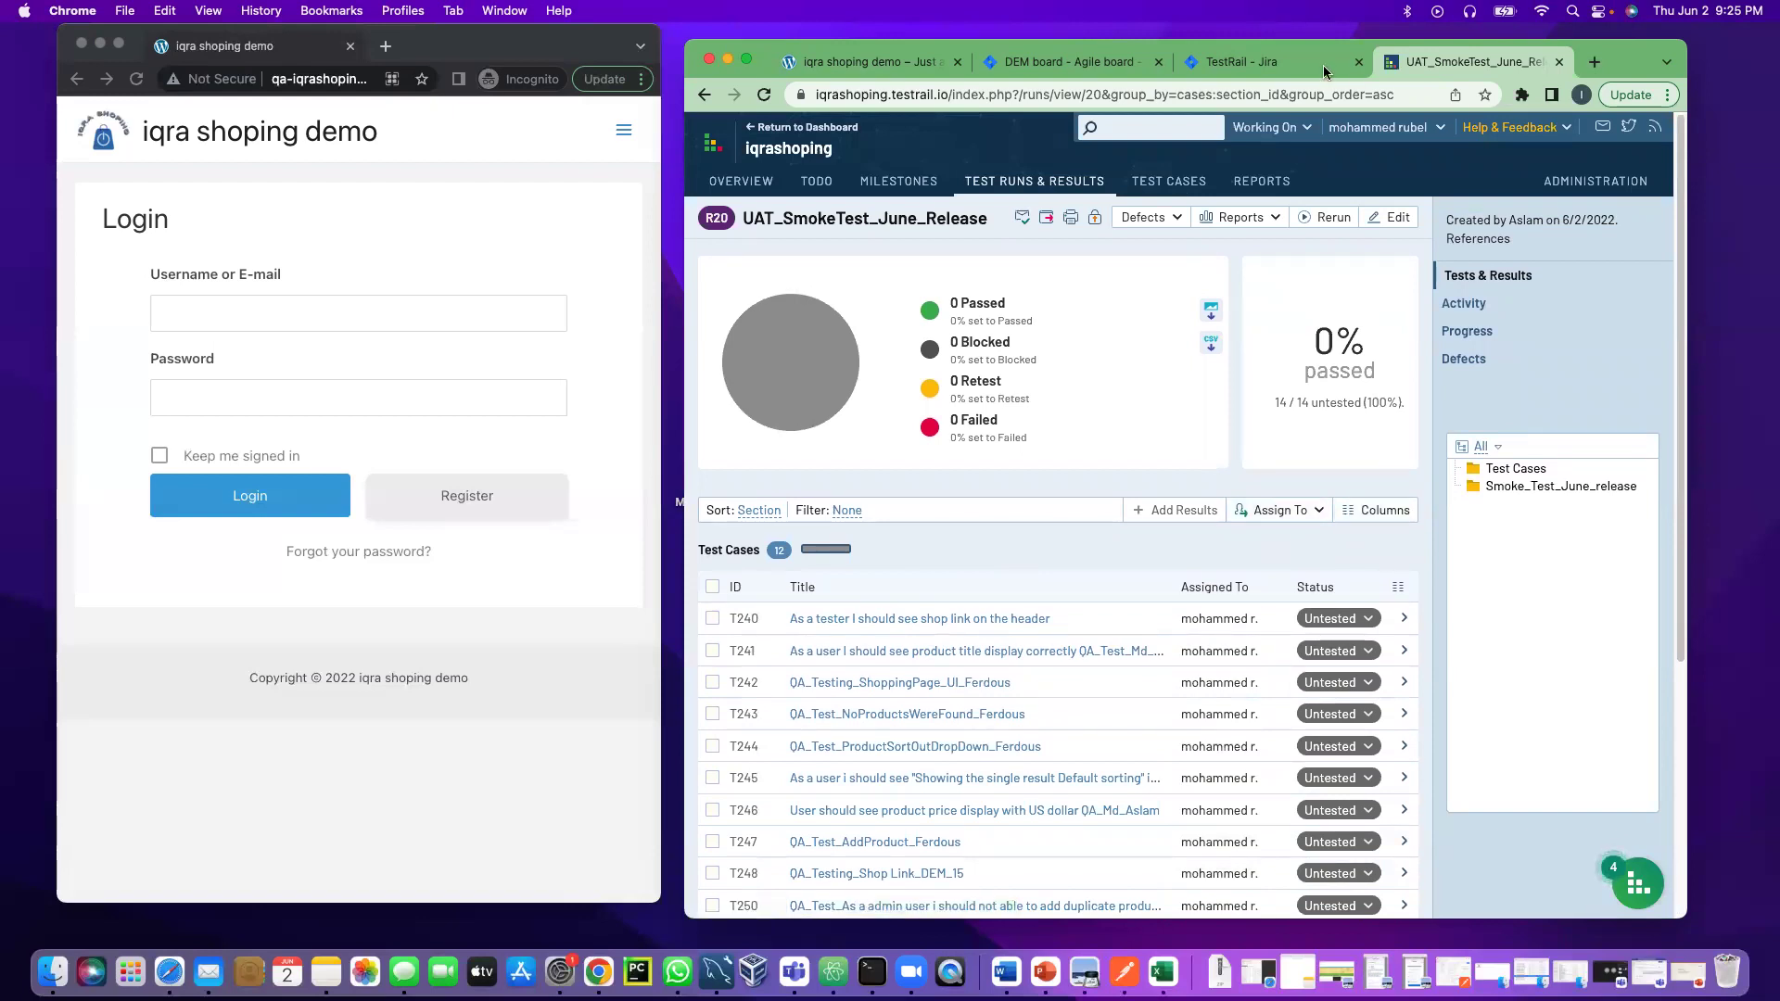
pyautogui.click(860, 61)
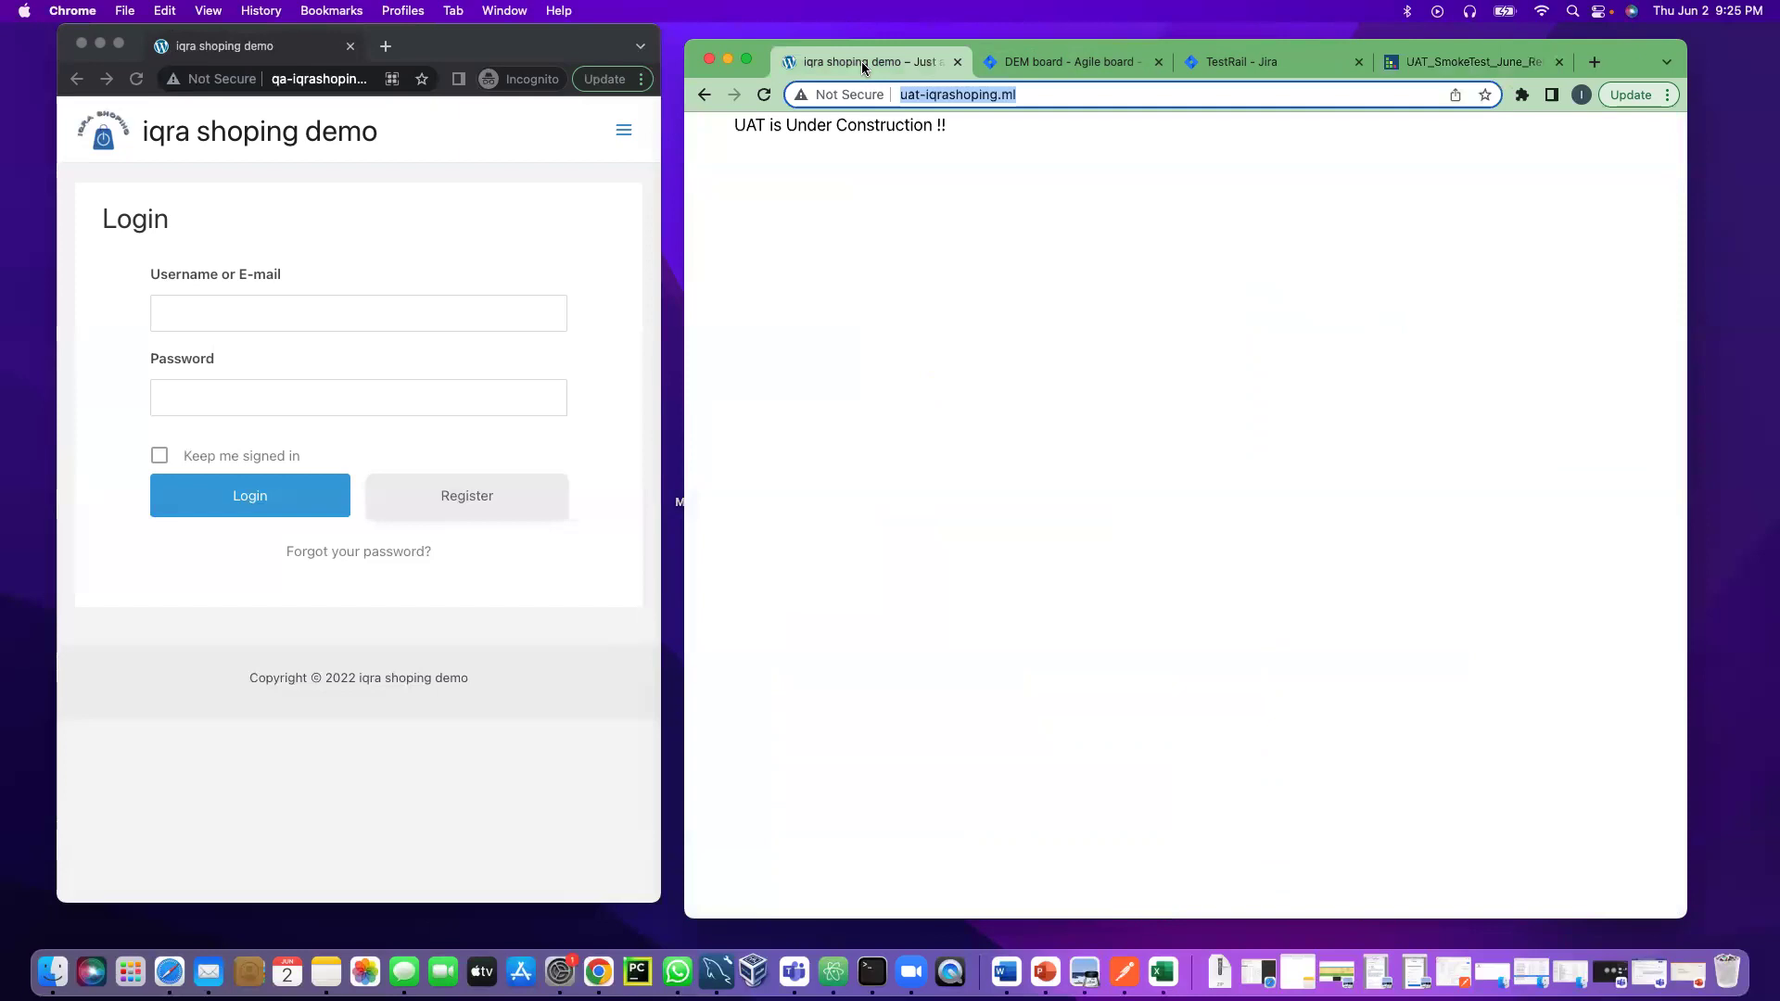
# - Reload uat-iqrashoping.ml three times until its iqra shoping demo Login page replaces the notice
pyautogui.click(1252, 470)
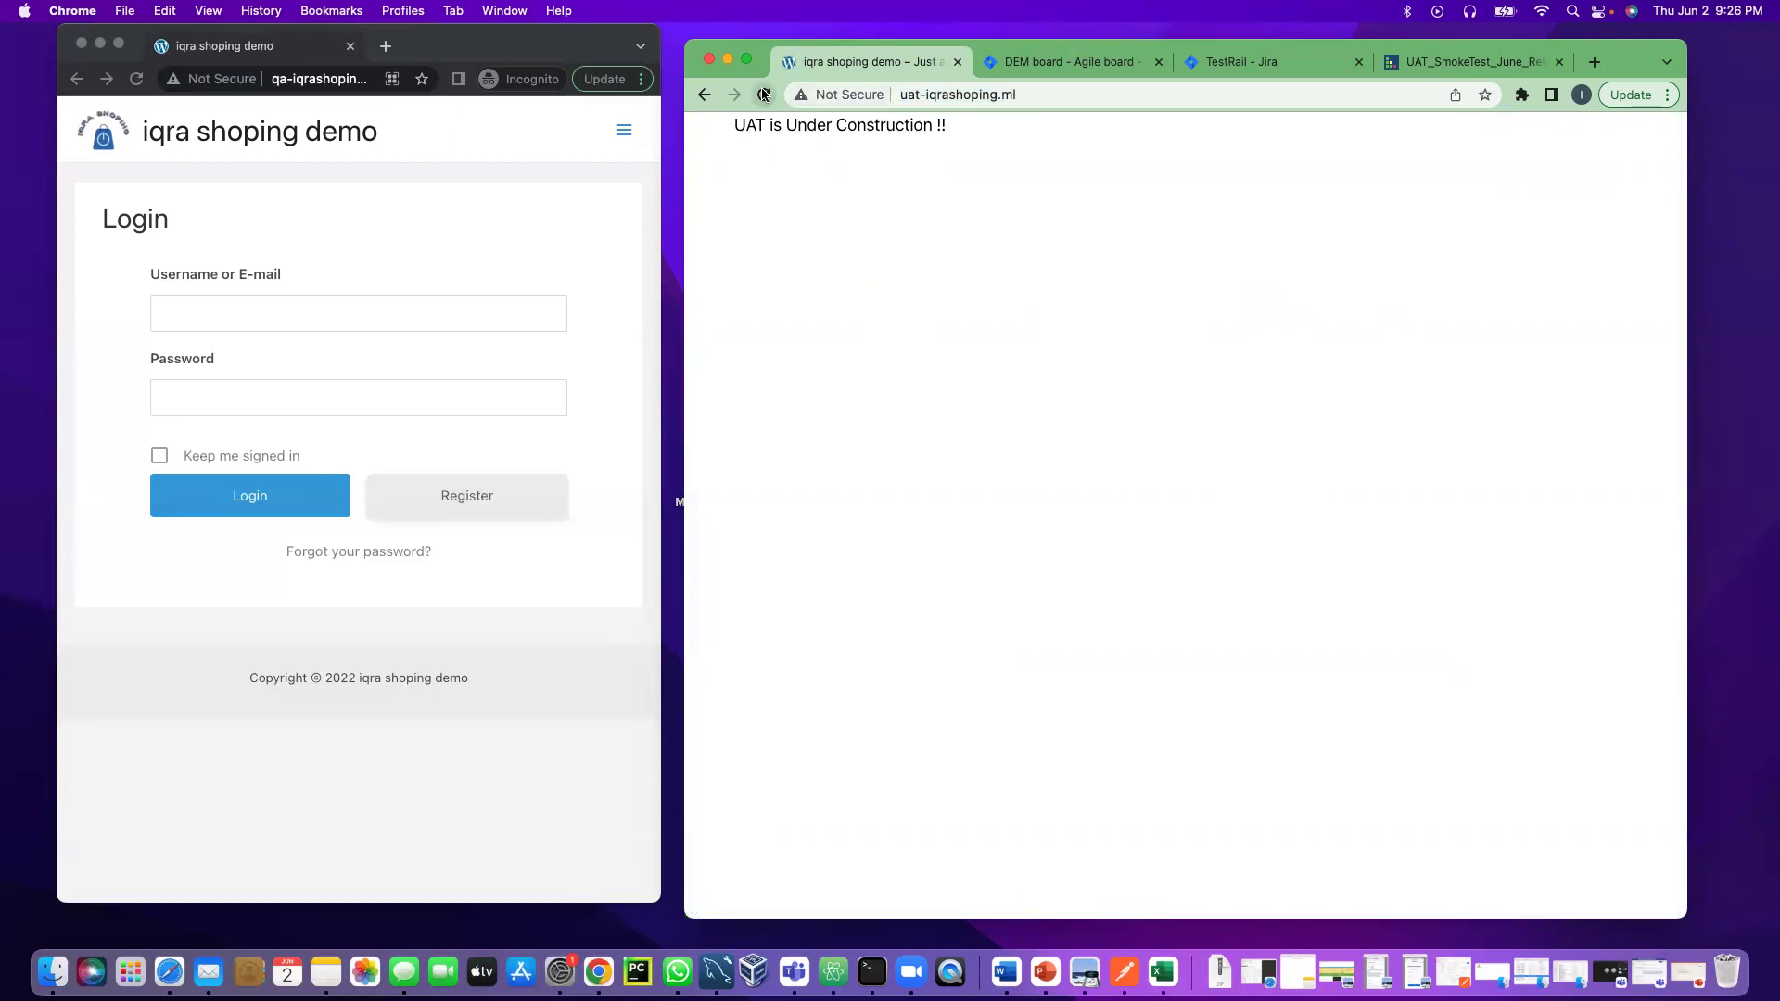
pyautogui.click(764, 94)
pyautogui.click(766, 95)
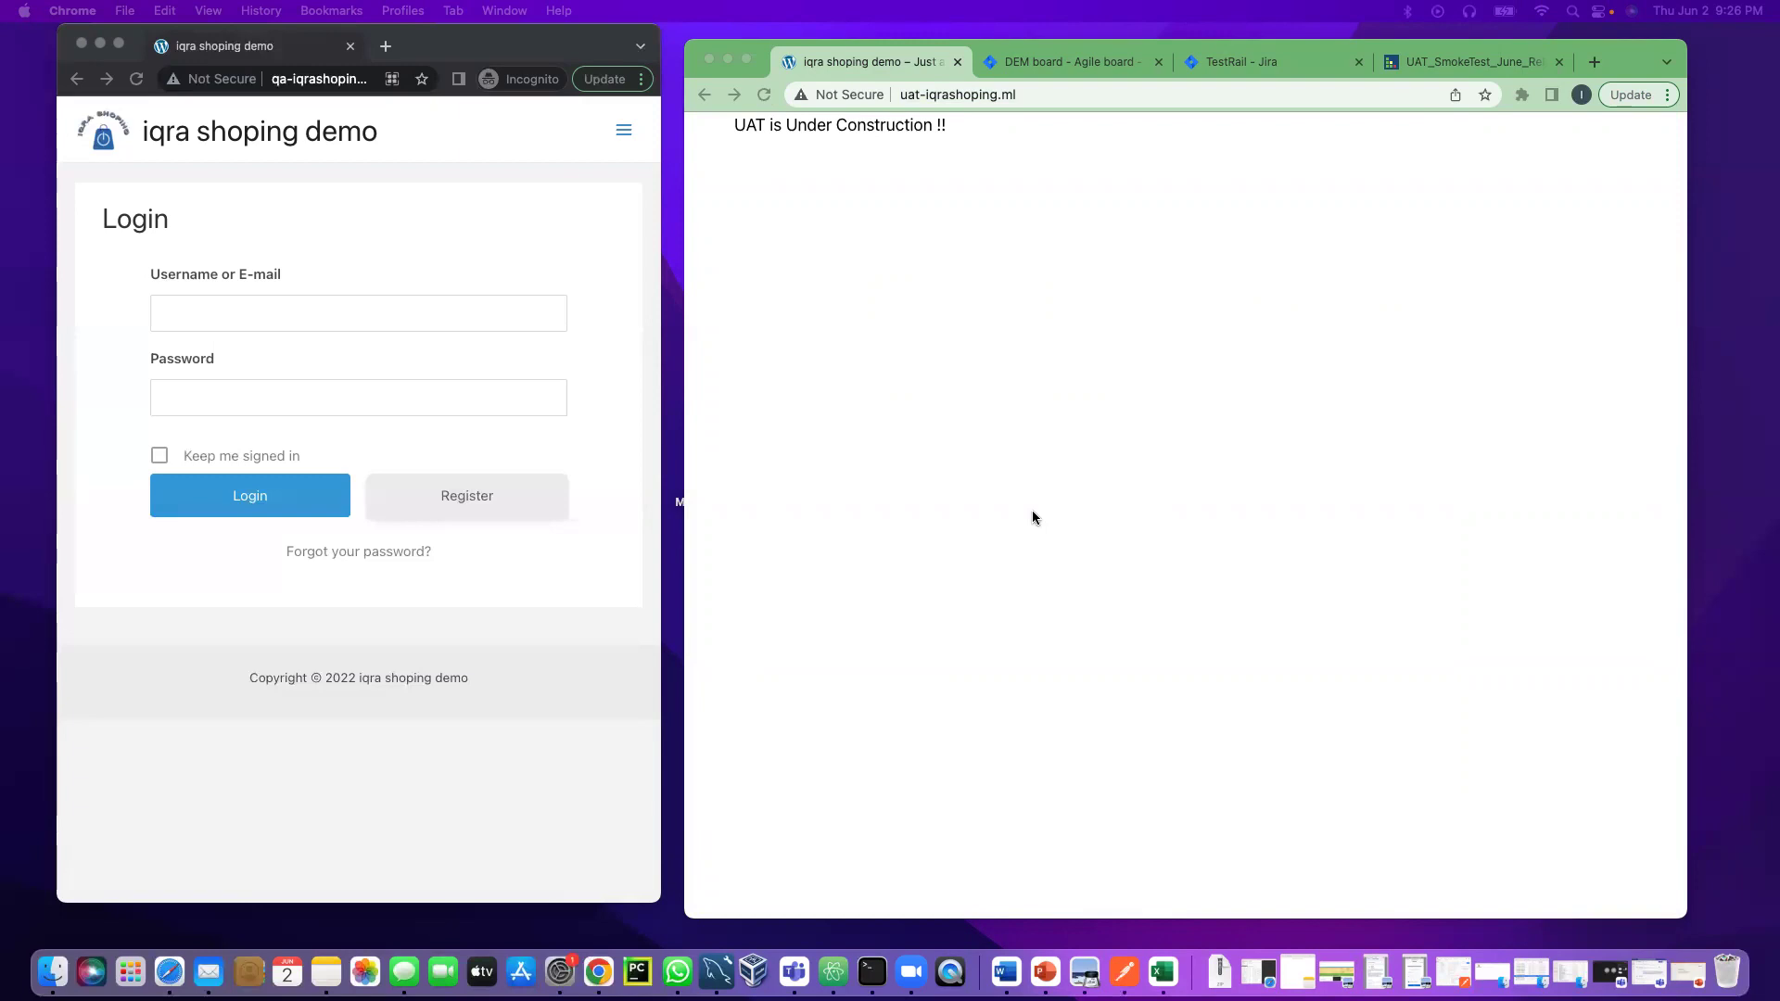
pyautogui.click(760, 93)
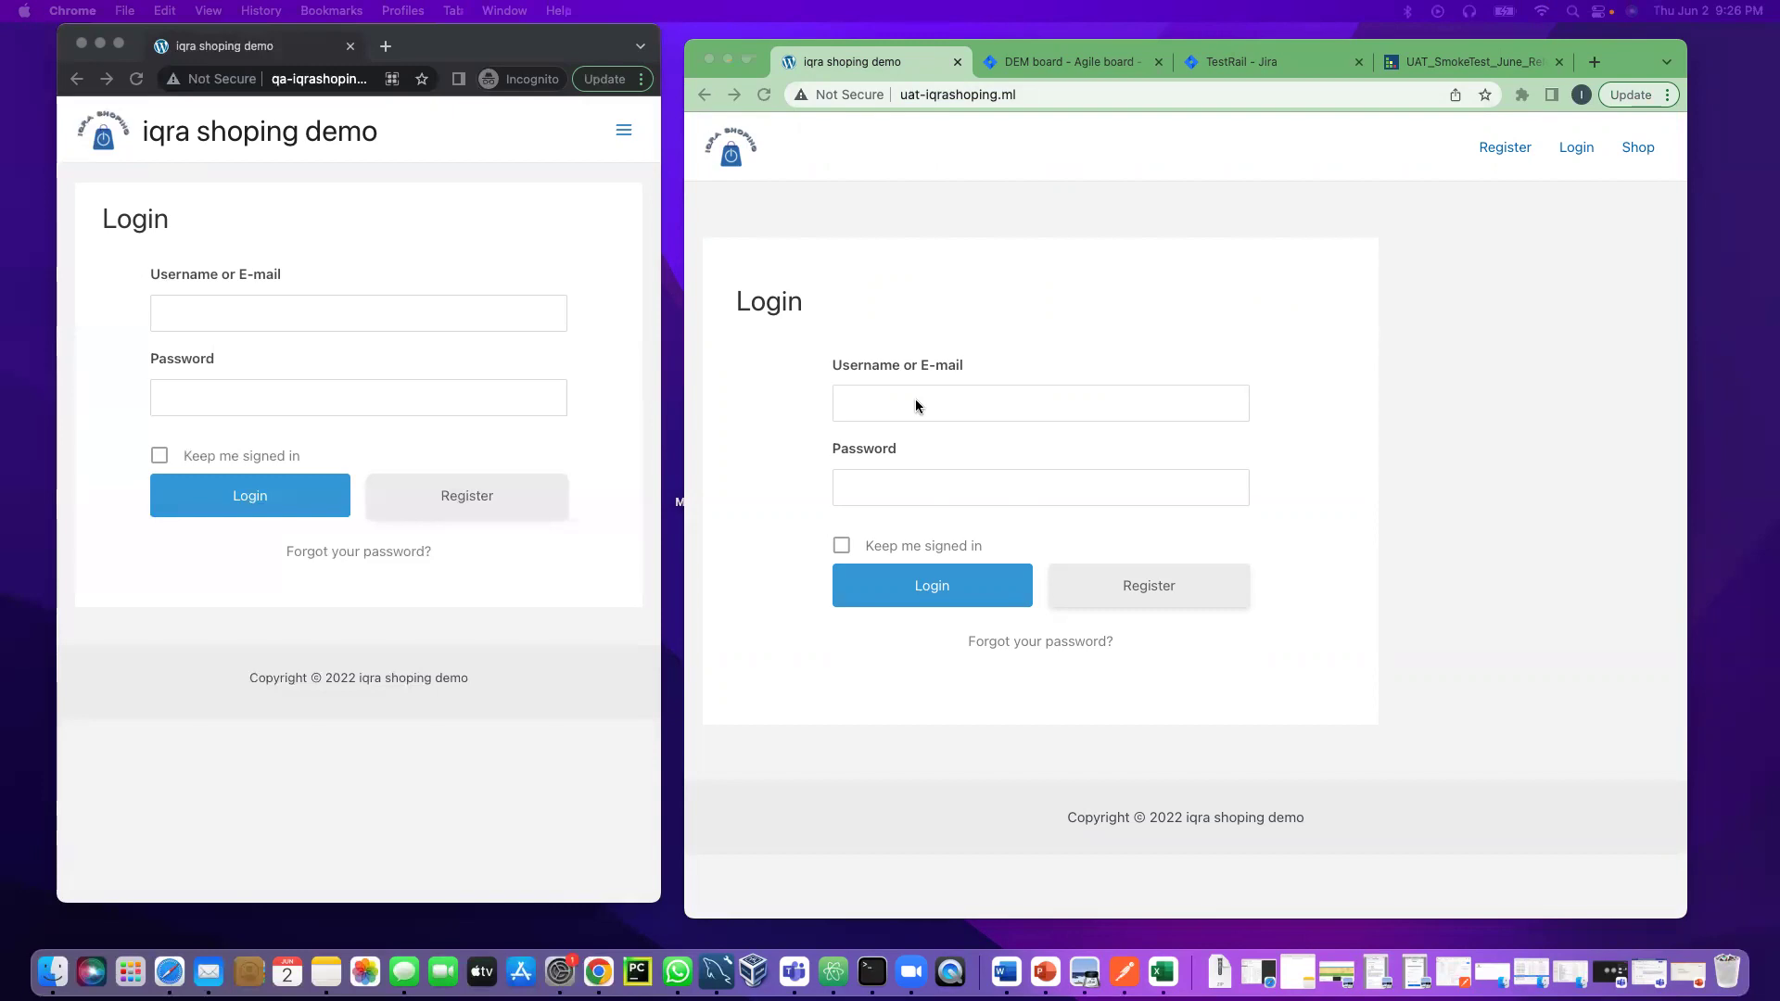
pyautogui.click(881, 405)
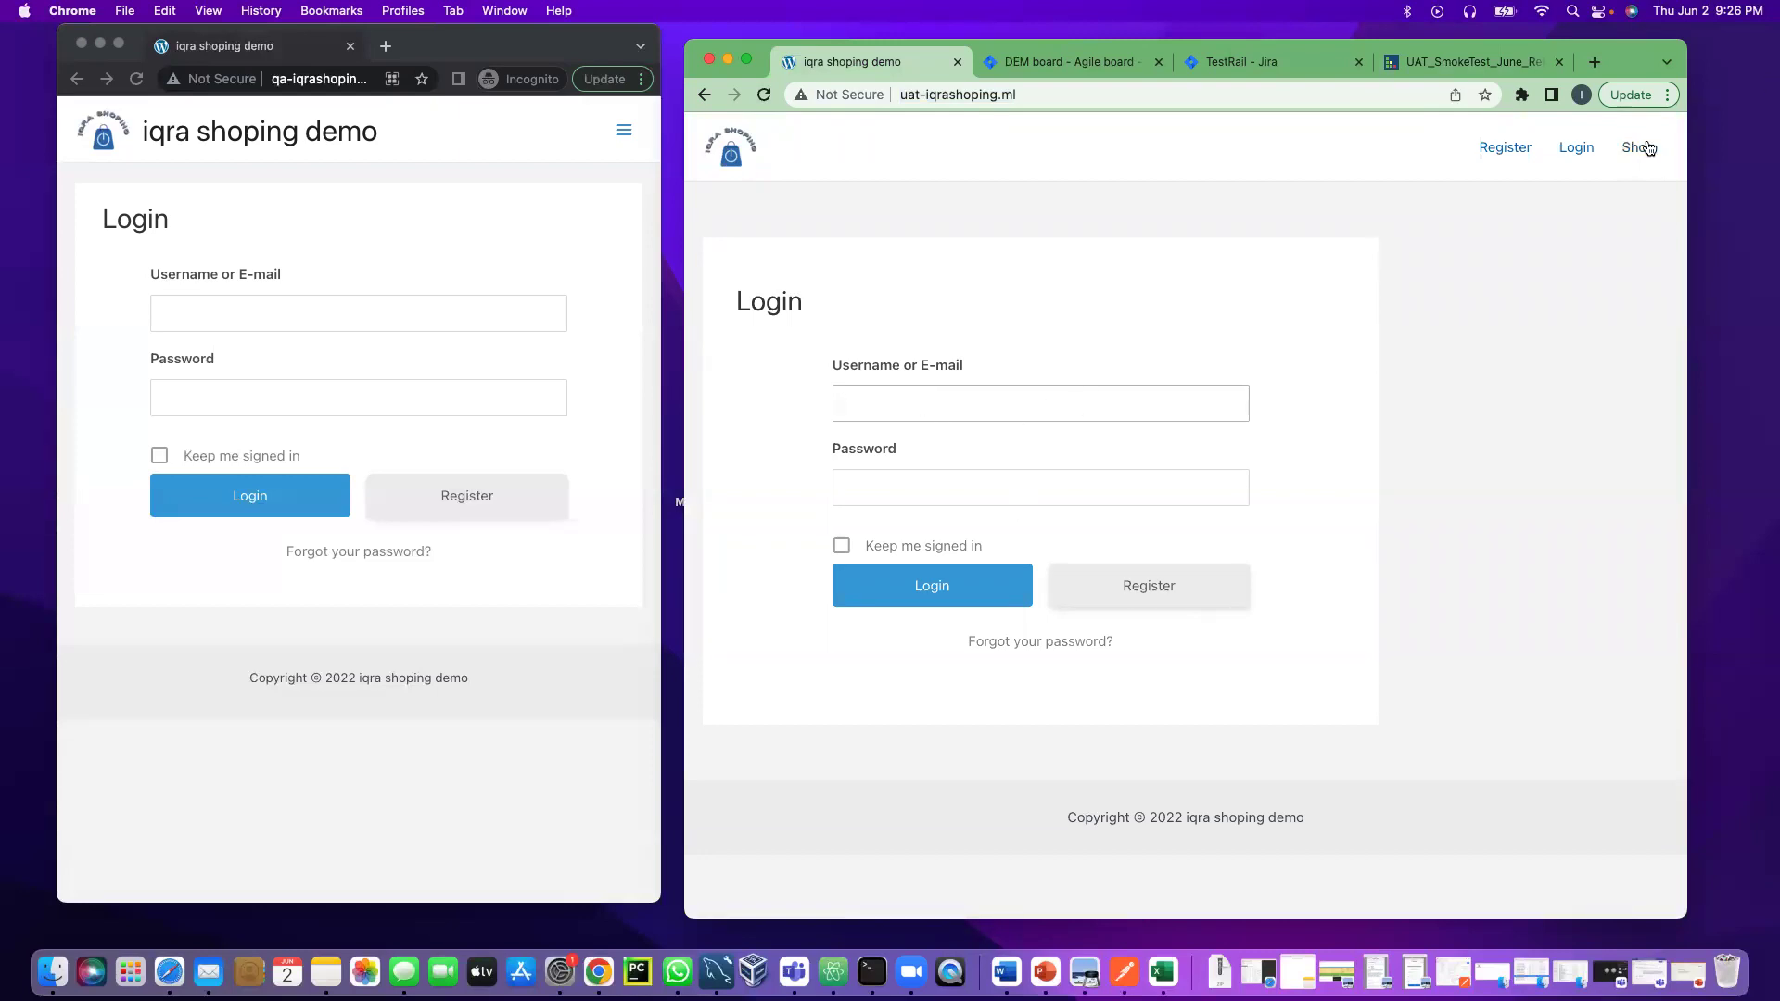
# - Reposition the UAT window and toggle the QA window's full screen so the QA login sits in front
pyautogui.moveTo(1627, 48); pyautogui.dragTo(1693, 30)
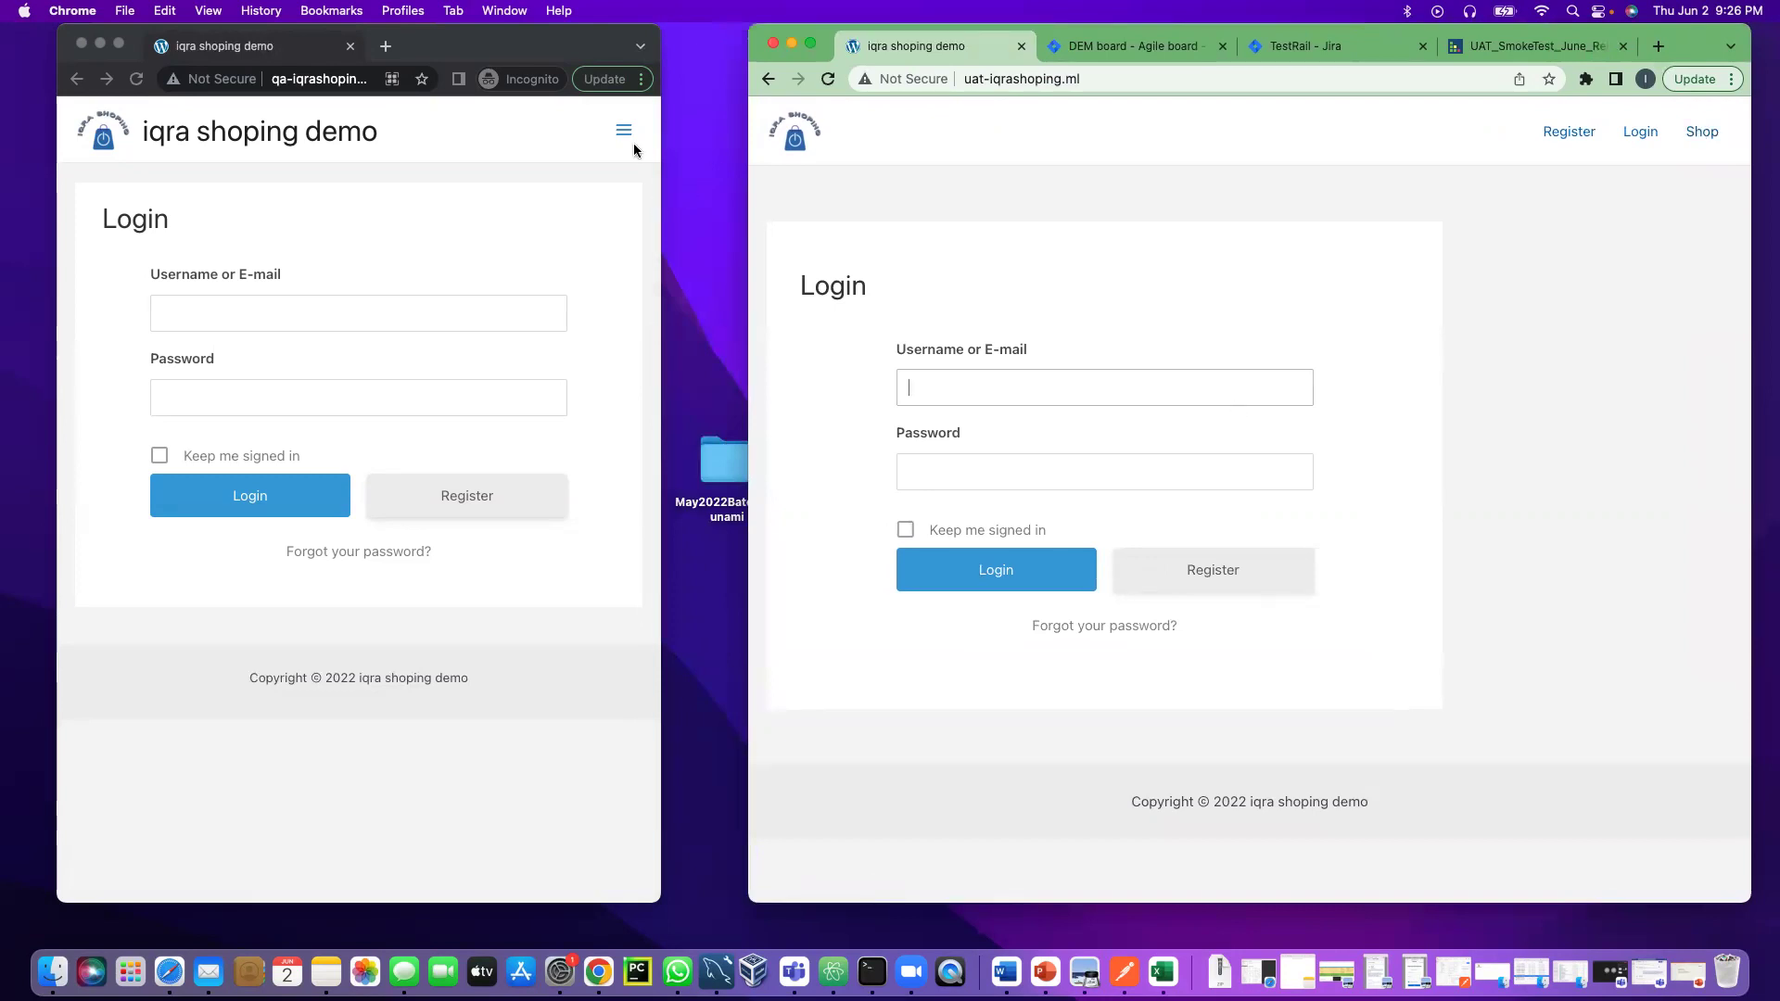
pyautogui.click(119, 44)
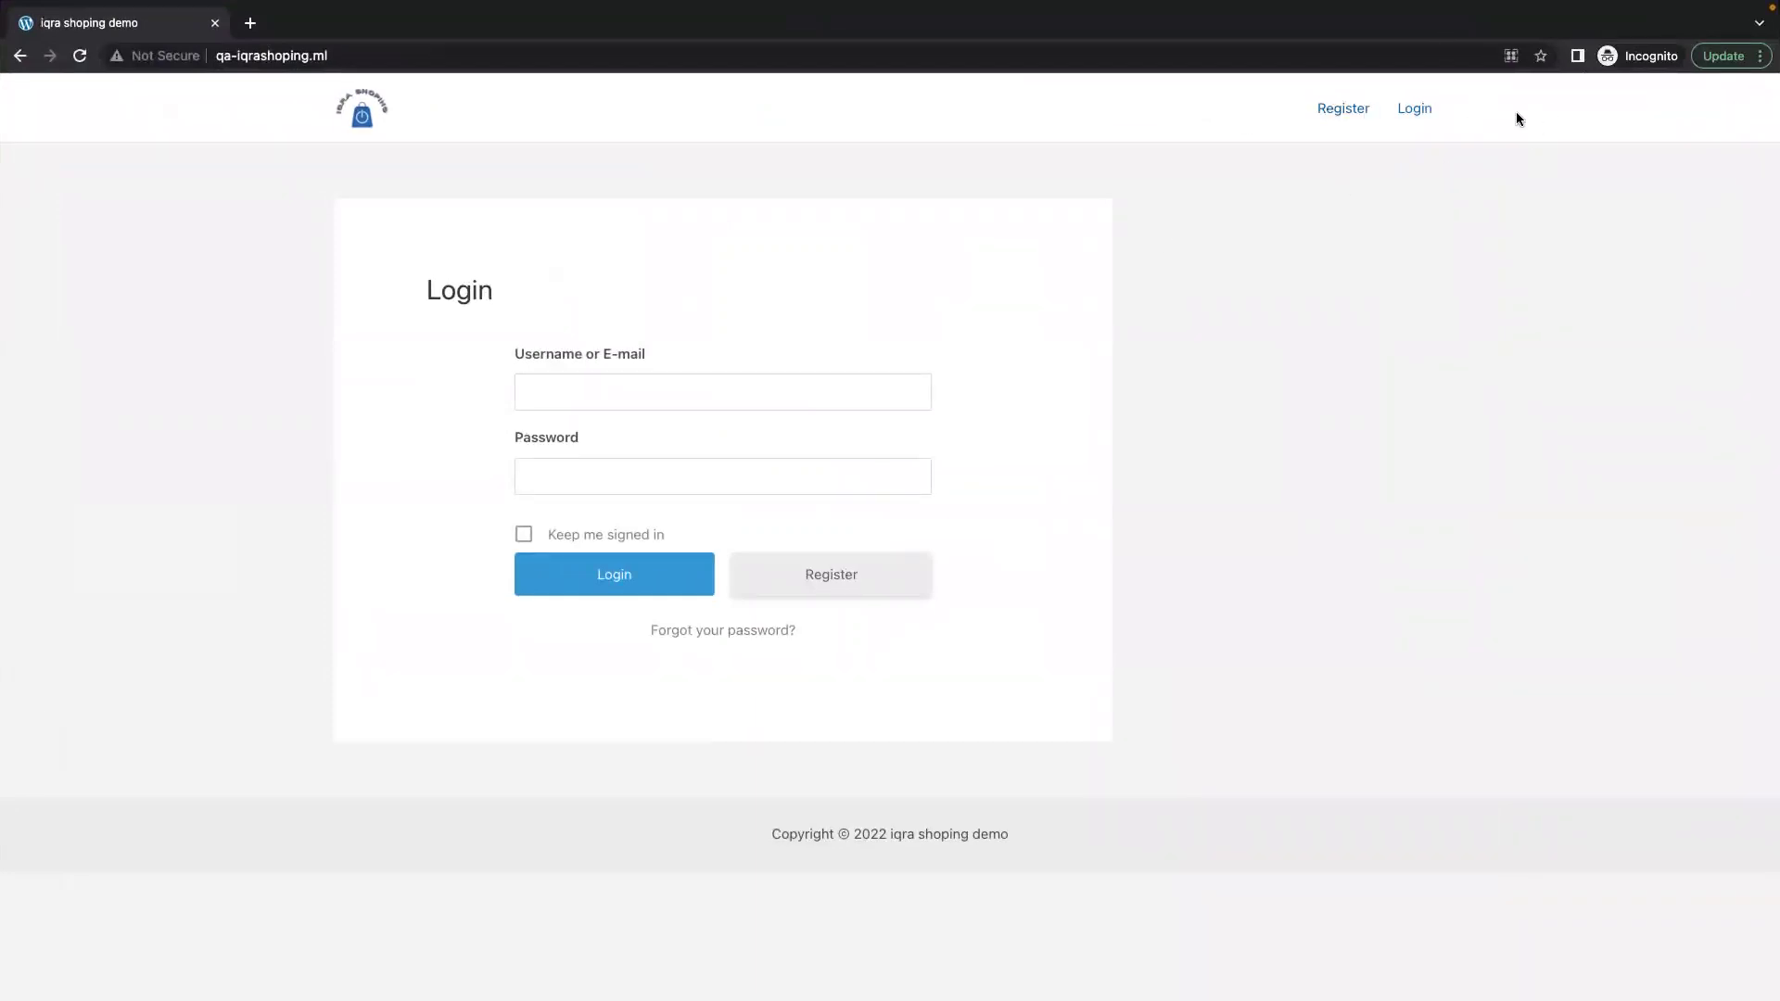
pyautogui.click(56, 58)
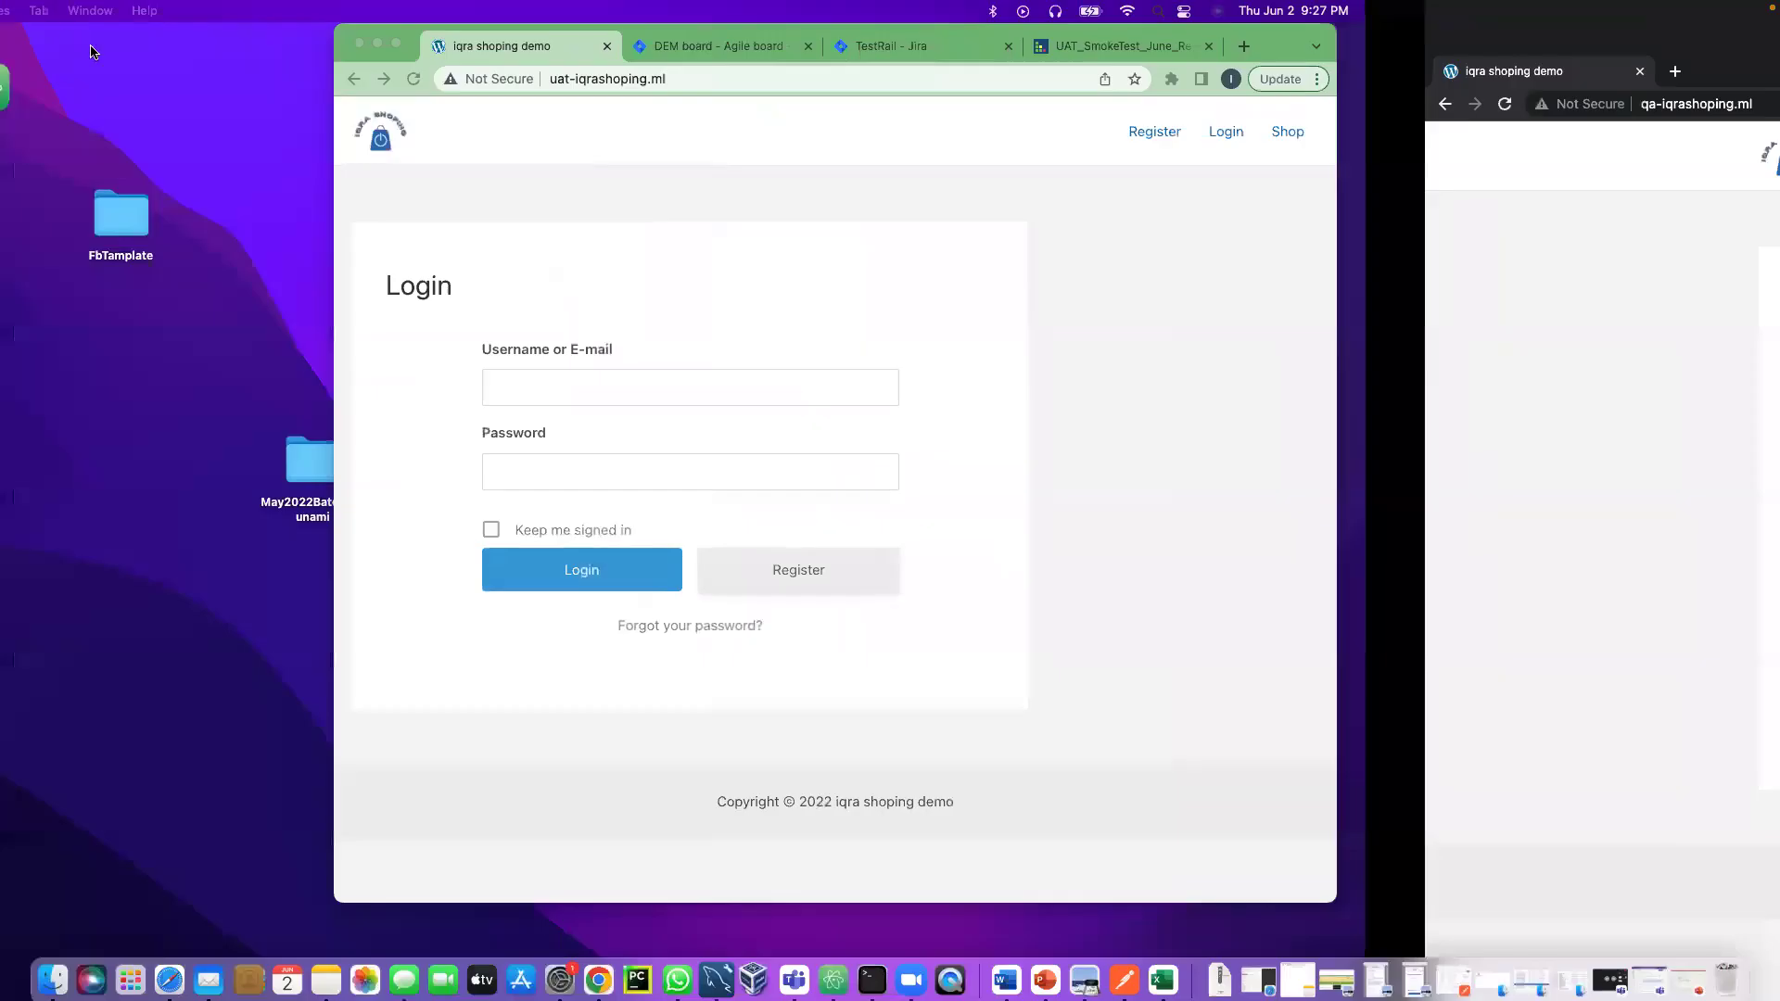
pyautogui.moveTo(1711, 37); pyautogui.dragTo(1000, 35)
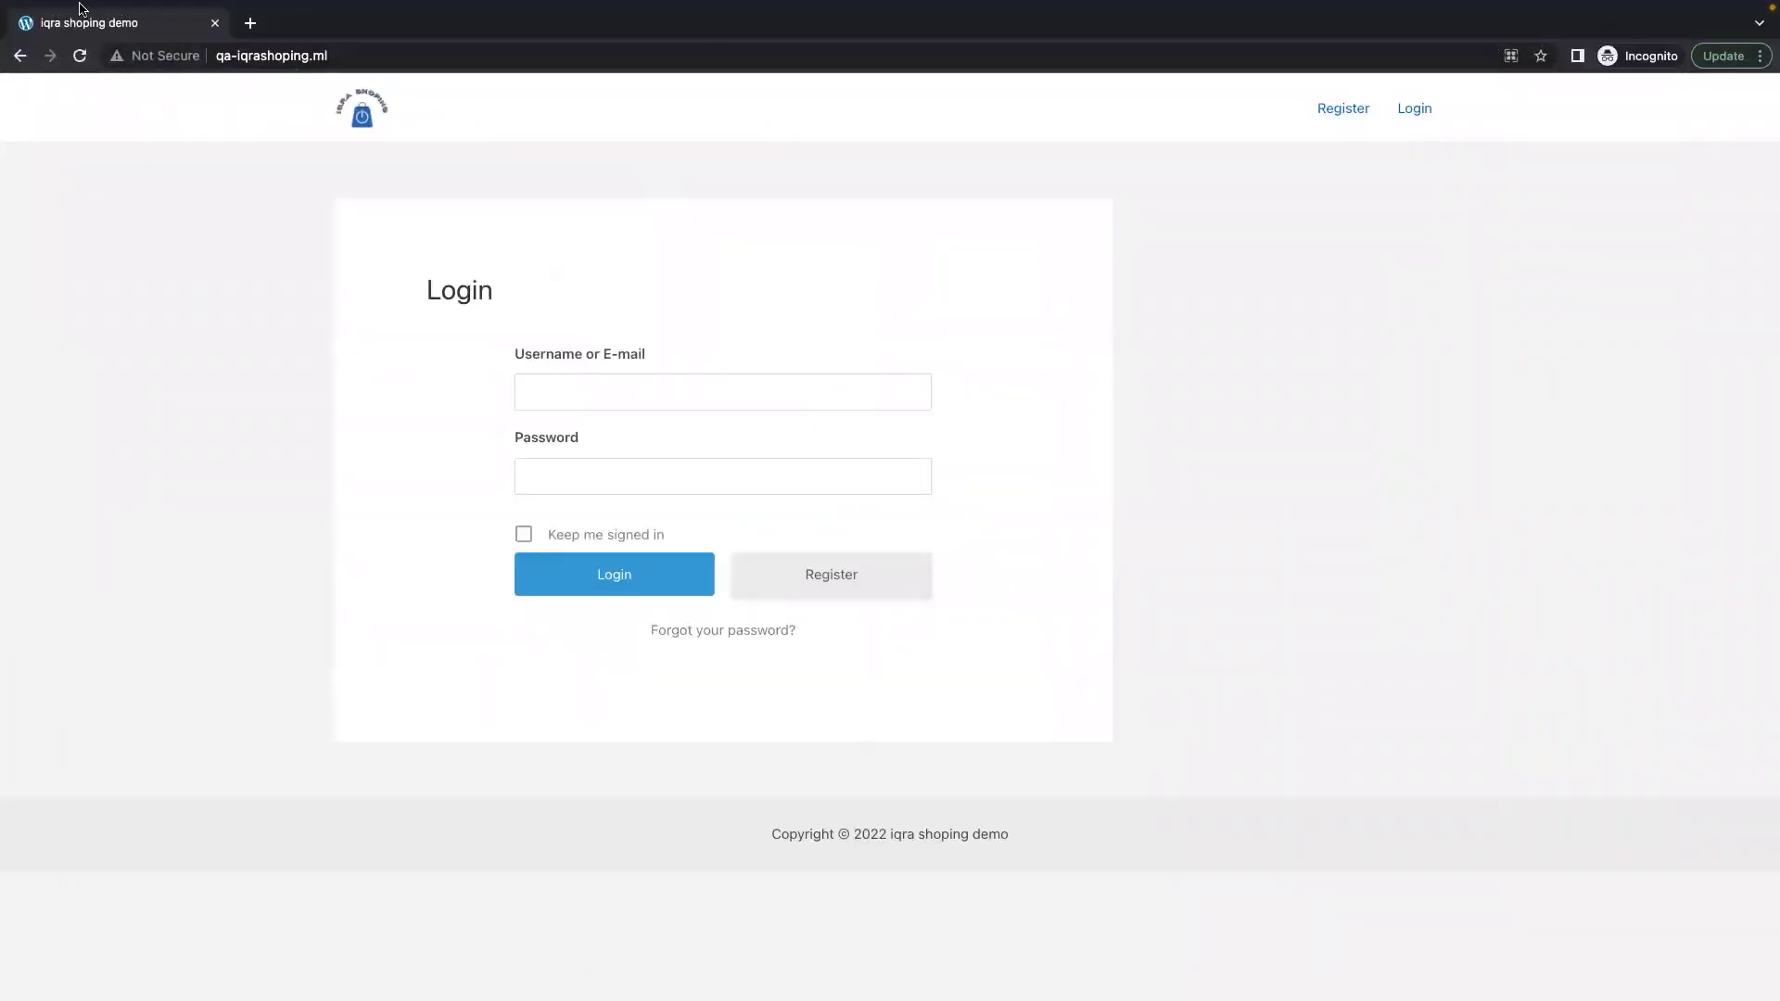
pyautogui.moveTo(83, 3)
pyautogui.click(63, 35)
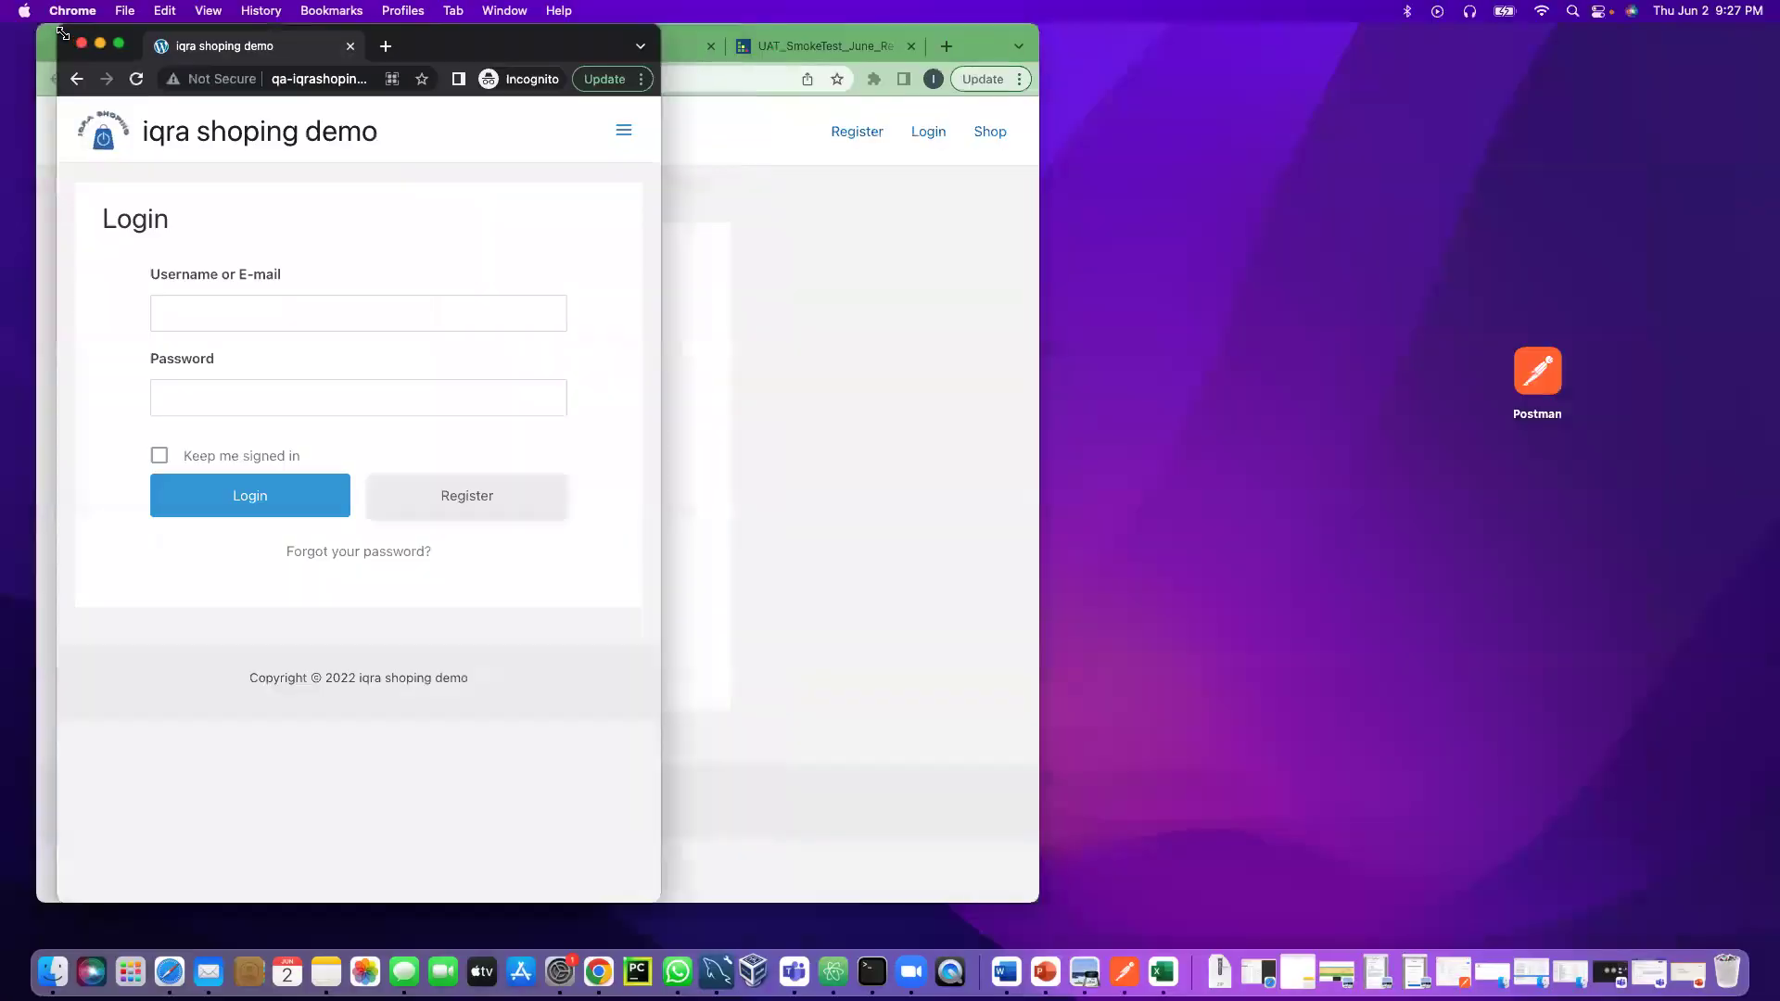
# - Move the UAT login window to the right half, beside the QA login page
pyautogui.click(775, 129)
pyautogui.moveTo(230, 26); pyautogui.dragTo(841, 26)
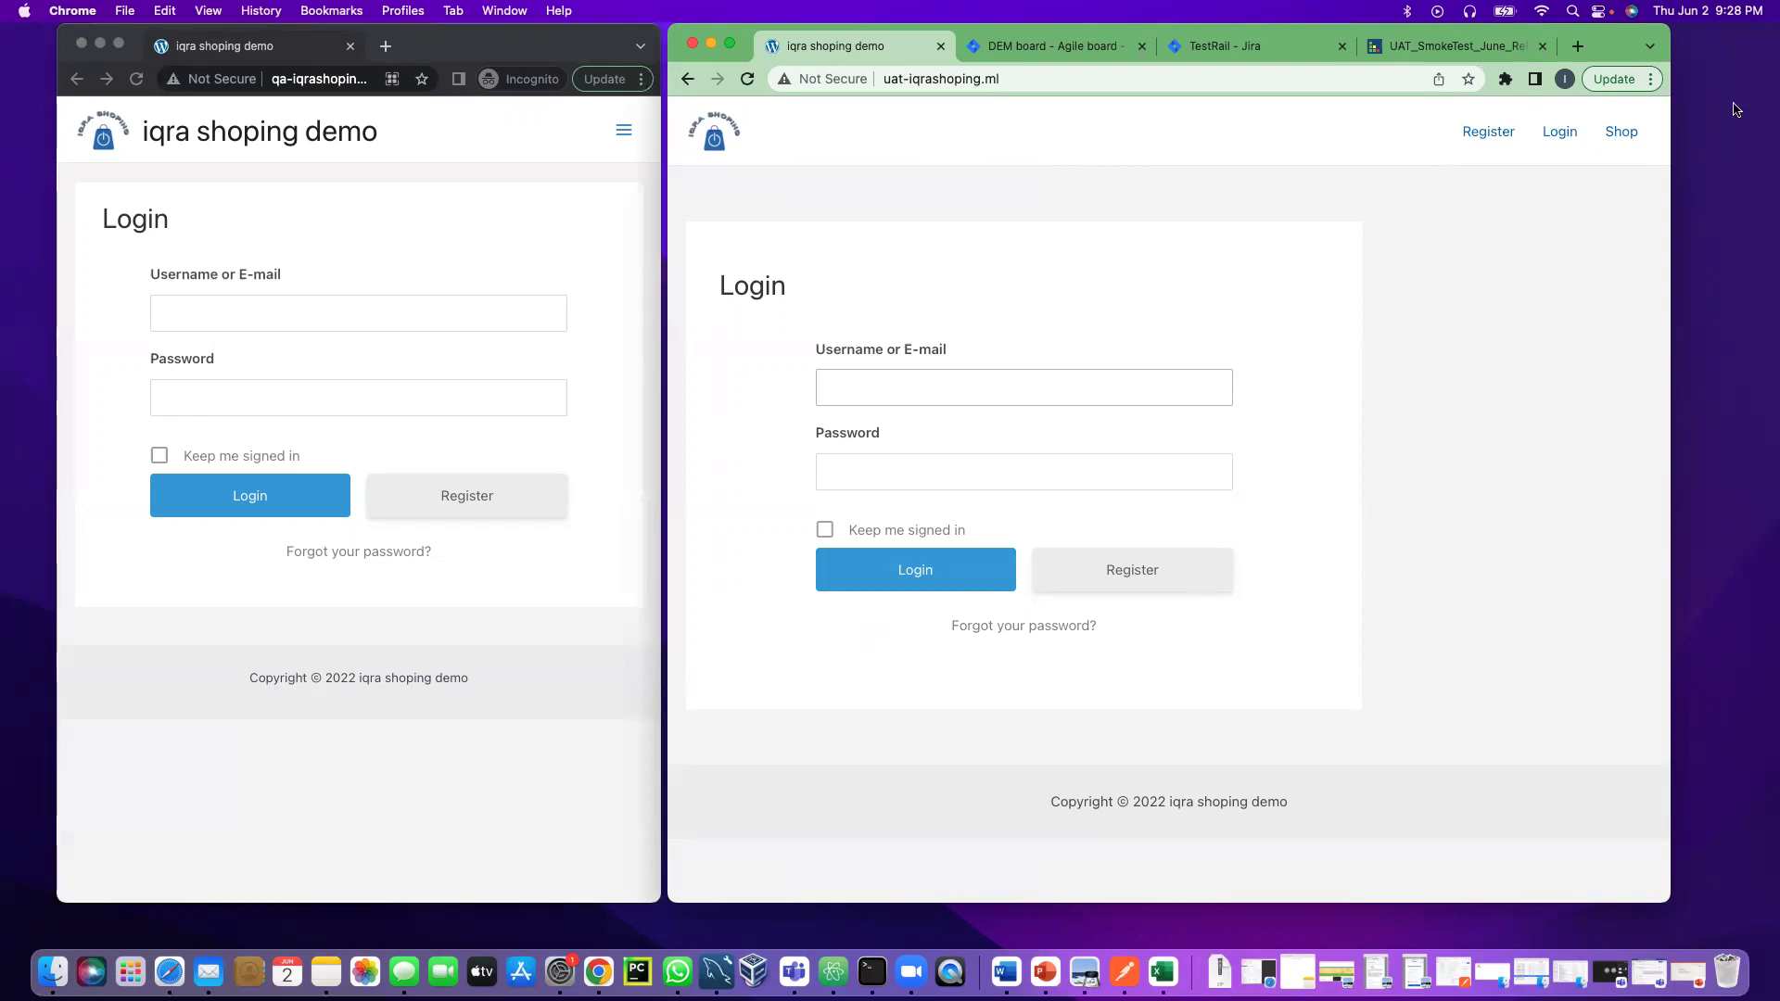
pyautogui.click(910, 81)
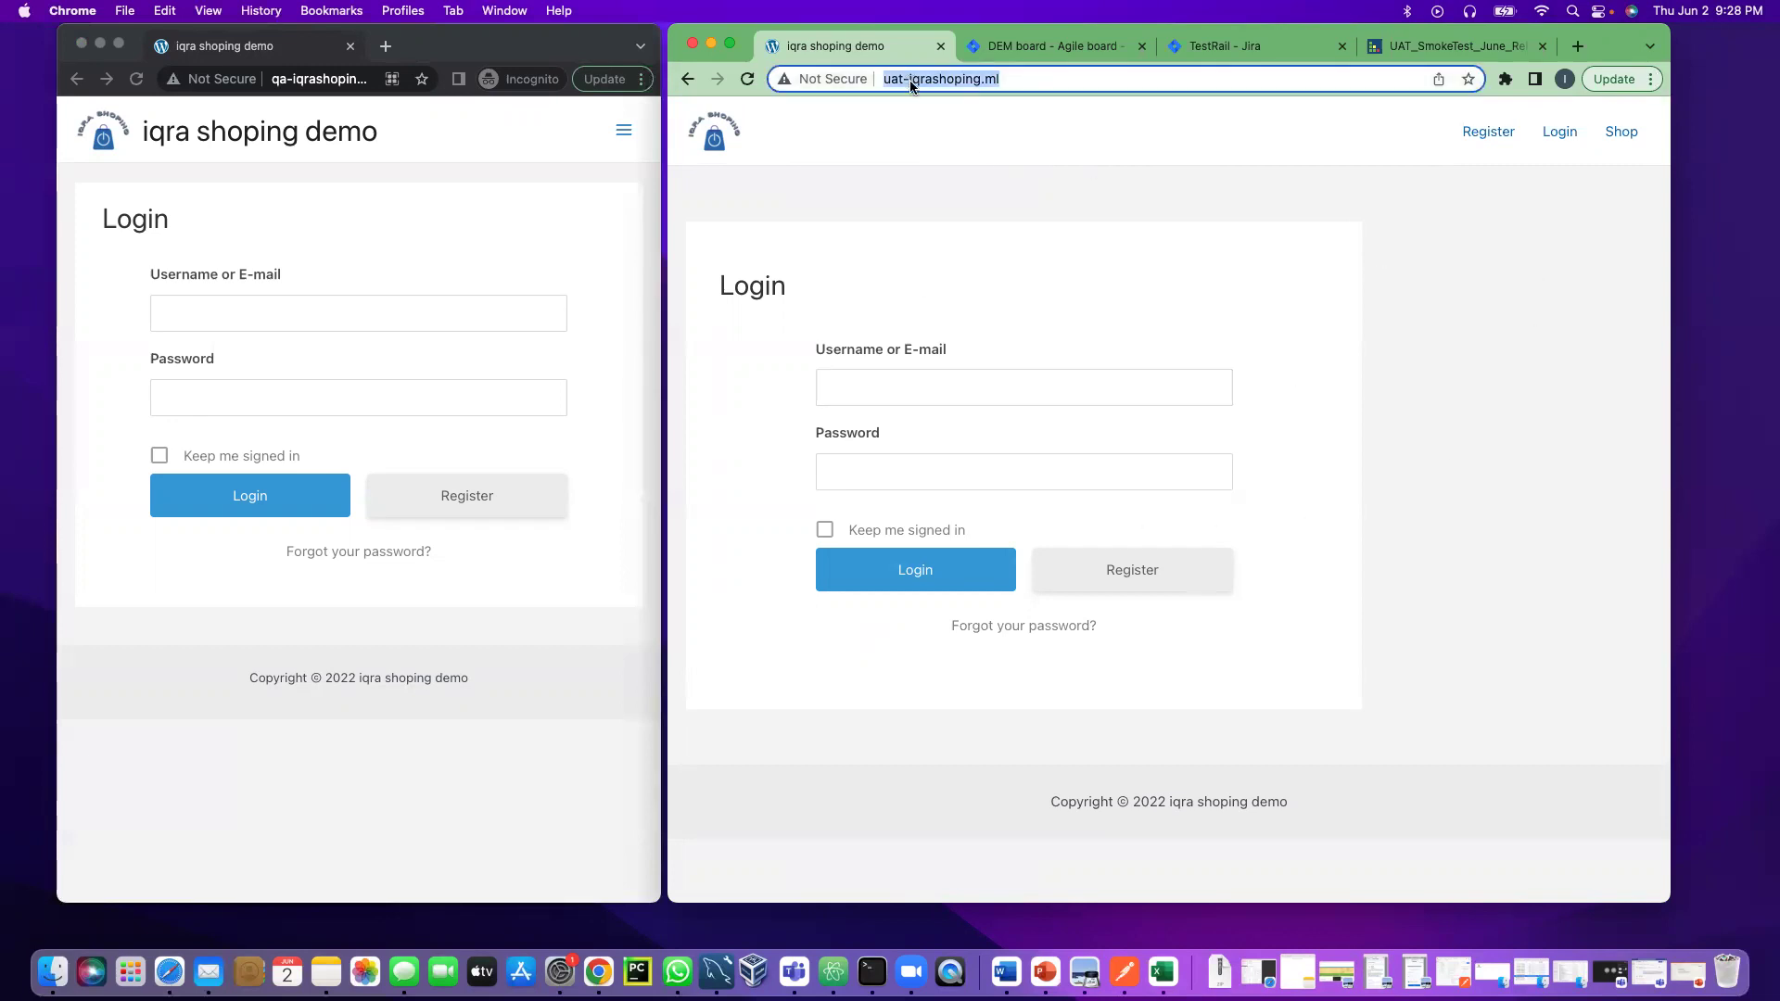